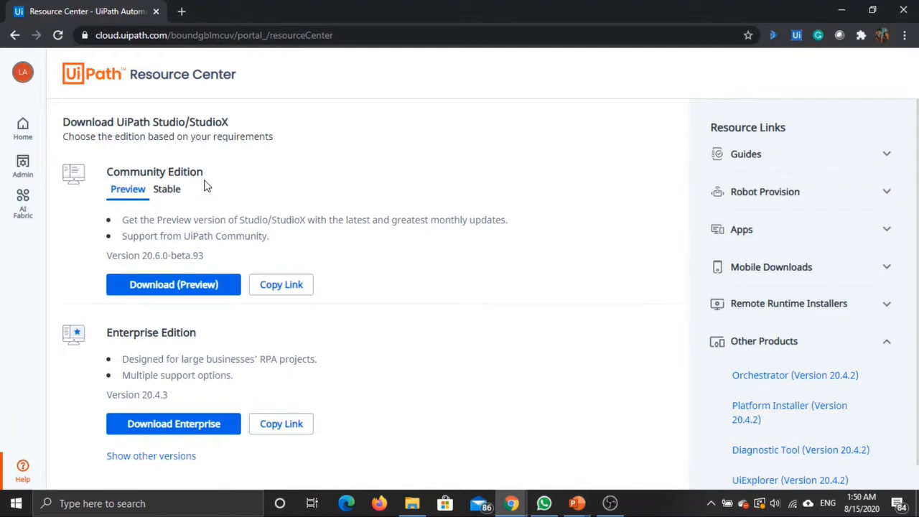
# Find and launch the UiPath Diagnostic Tool.
pyautogui.press('super')
pyautogui.write('dia')
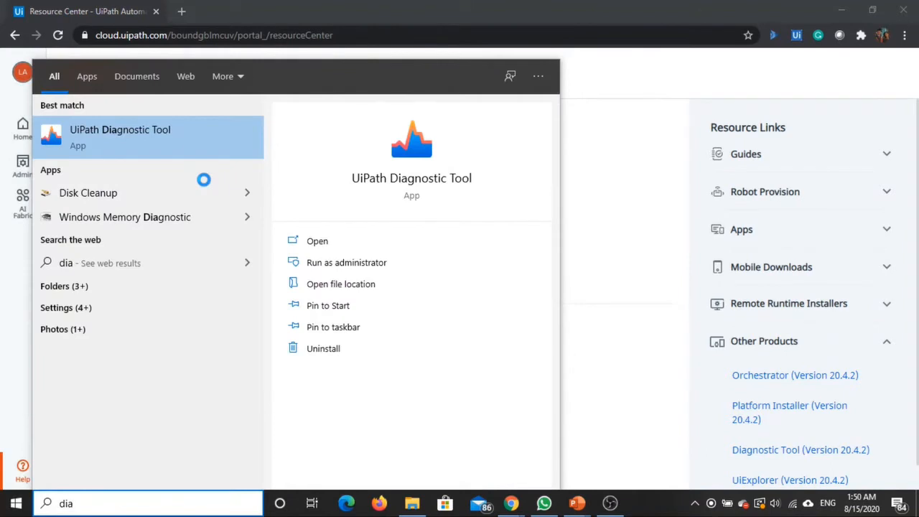
pyautogui.press('Return')
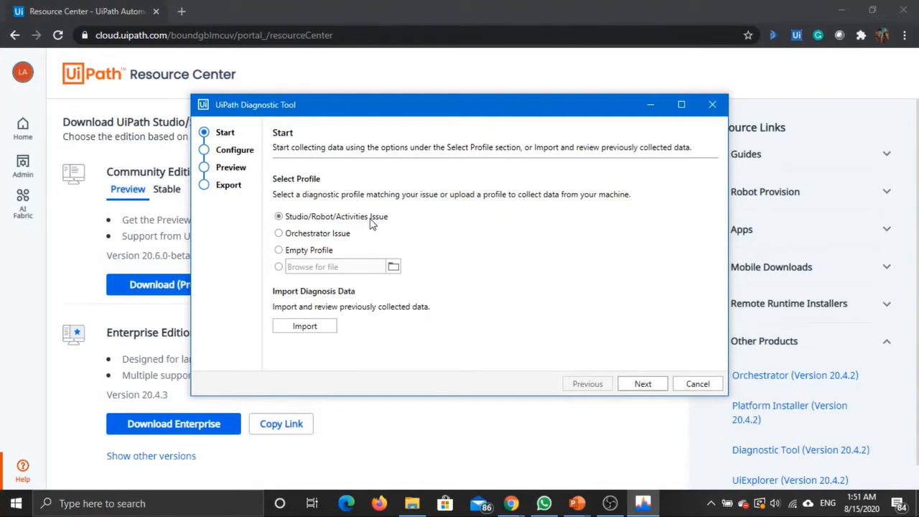
# Go through the diagnostic profile choices and proceed to configuration with the Studio/Robot/Activities Issue profile.
pyautogui.click(319, 235)
pyautogui.click(325, 252)
pyautogui.click(279, 267)
pyautogui.click(640, 388)
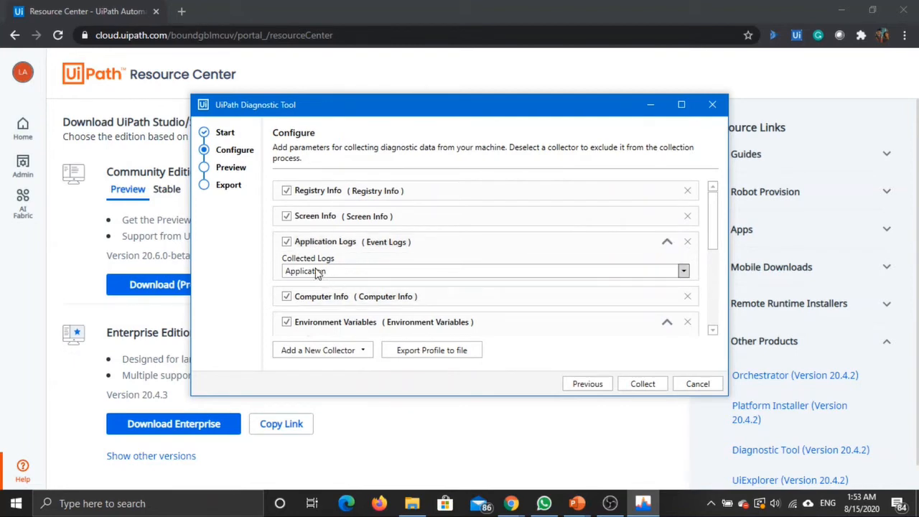
# Examine the collected log choices for Application Logs and the remaining collectors down to Settings File.
pyautogui.click(683, 273)
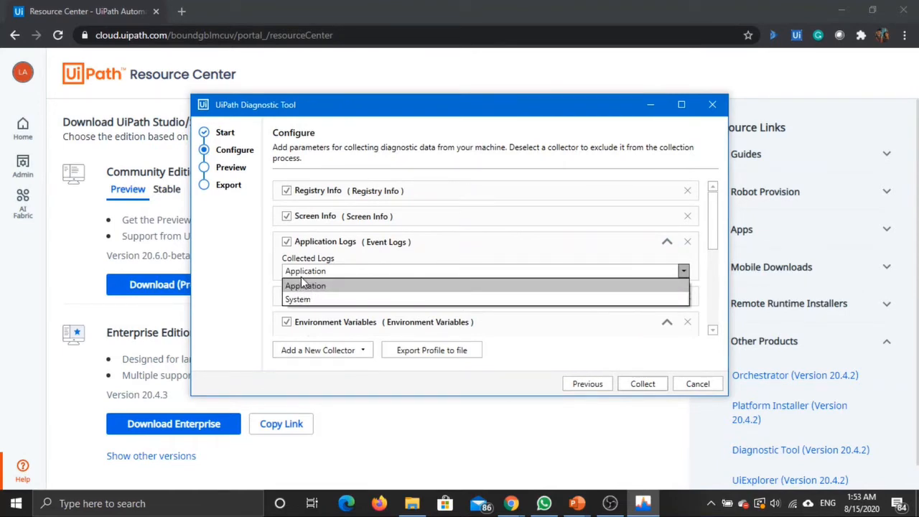
pyautogui.click(277, 273)
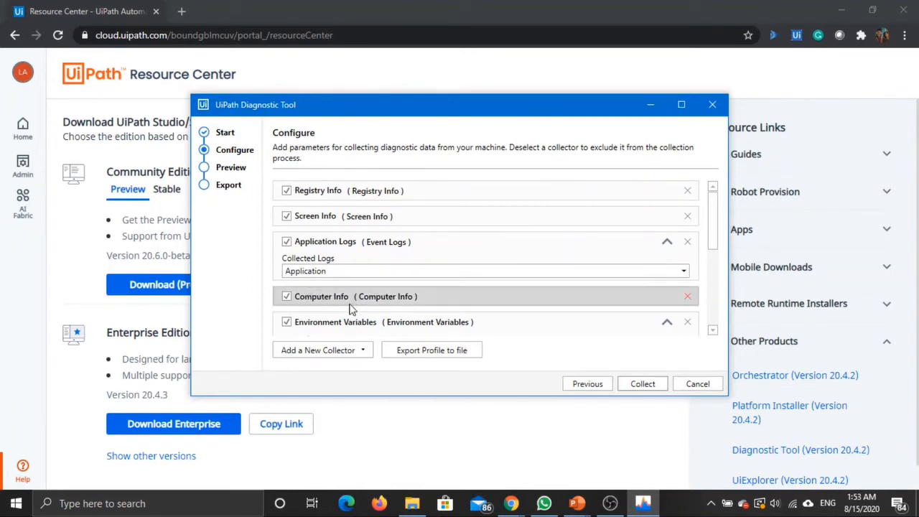
pyautogui.scroll(-1, 348, 300)
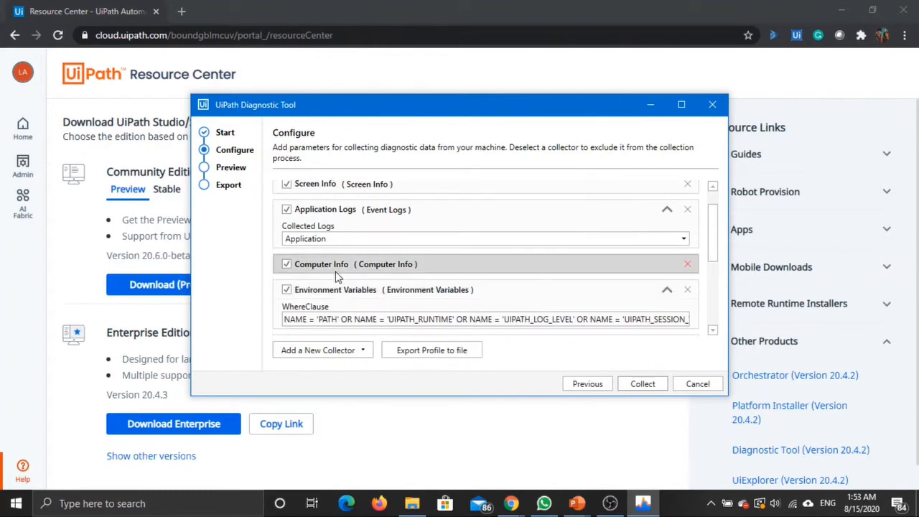
pyautogui.scroll(-1, 383, 259)
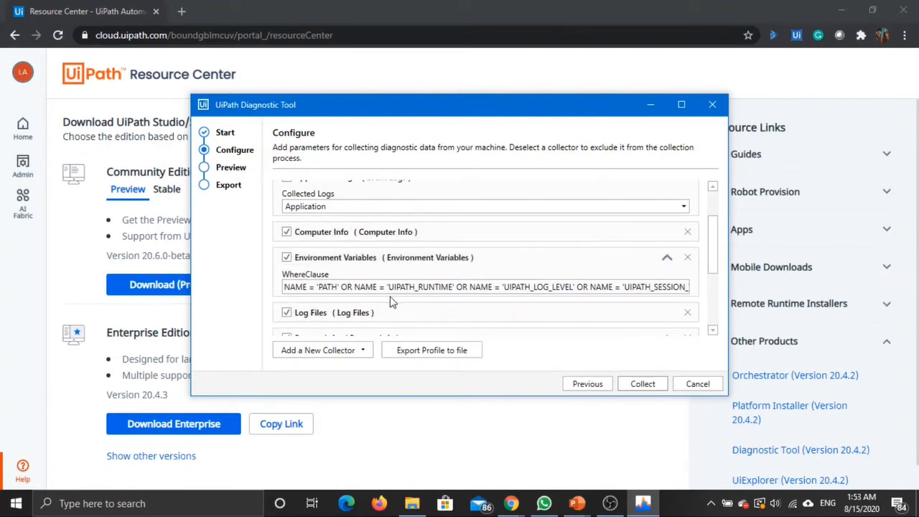
pyautogui.scroll(-2, 402, 300)
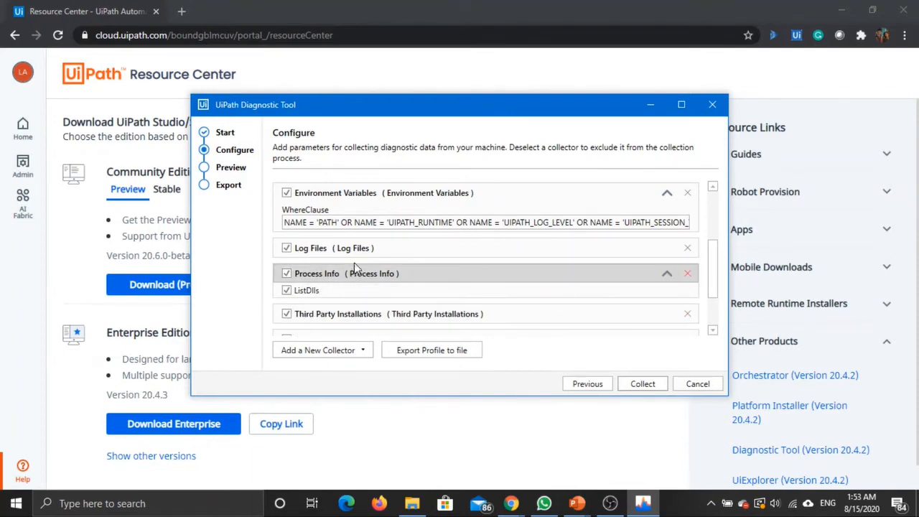
pyautogui.scroll(-1, 363, 277)
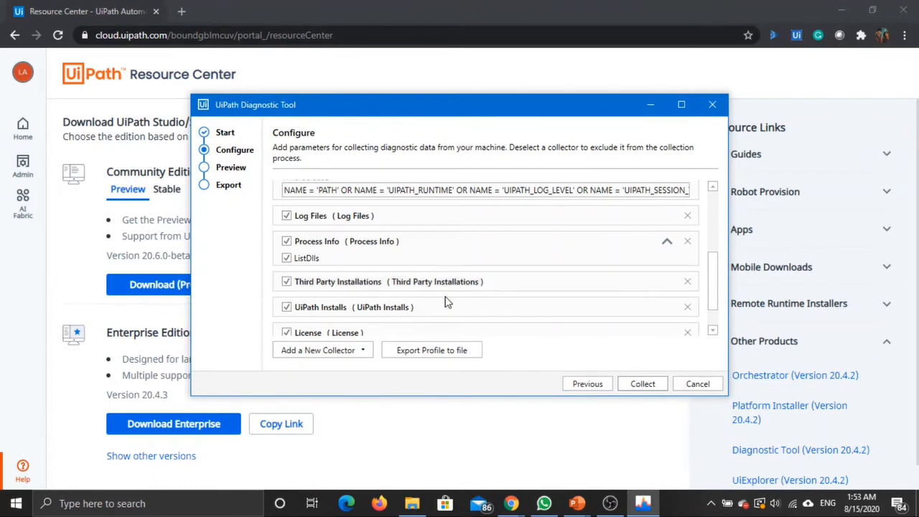
pyautogui.scroll(-1, 316, 271)
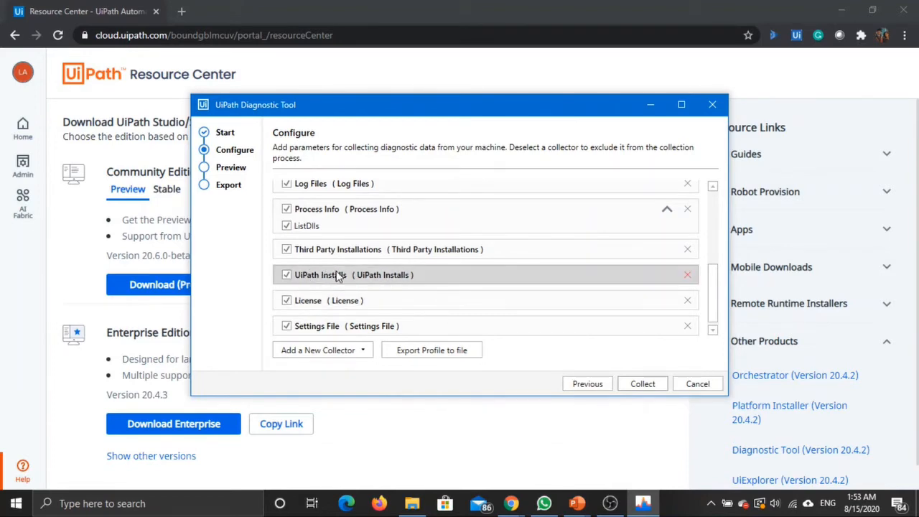
pyautogui.scroll(-1, 305, 294)
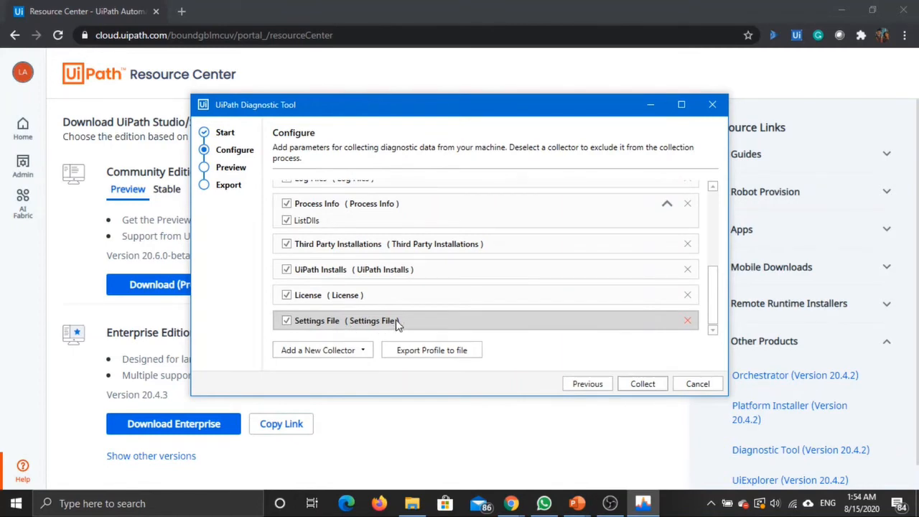
# Check which new collectors can be added, and collect the diagnostic data with the existing collectors.
pyautogui.click(365, 351)
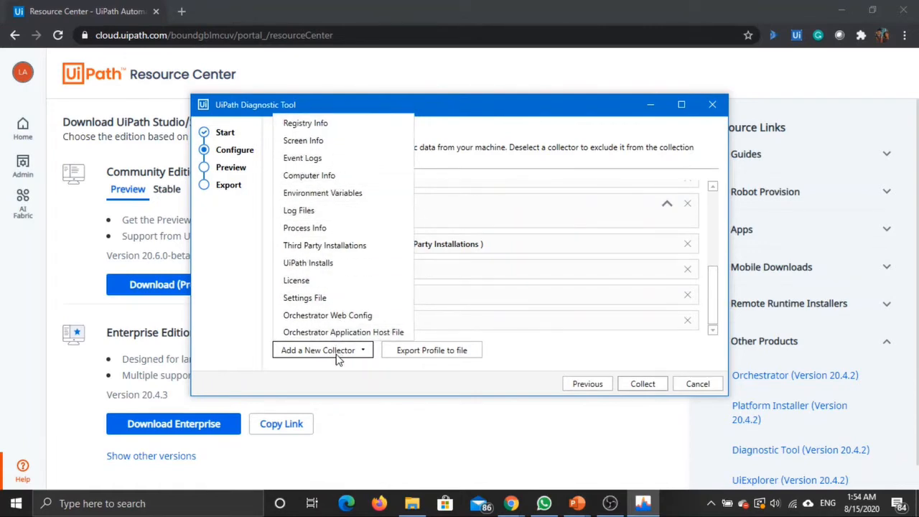
pyautogui.click(609, 364)
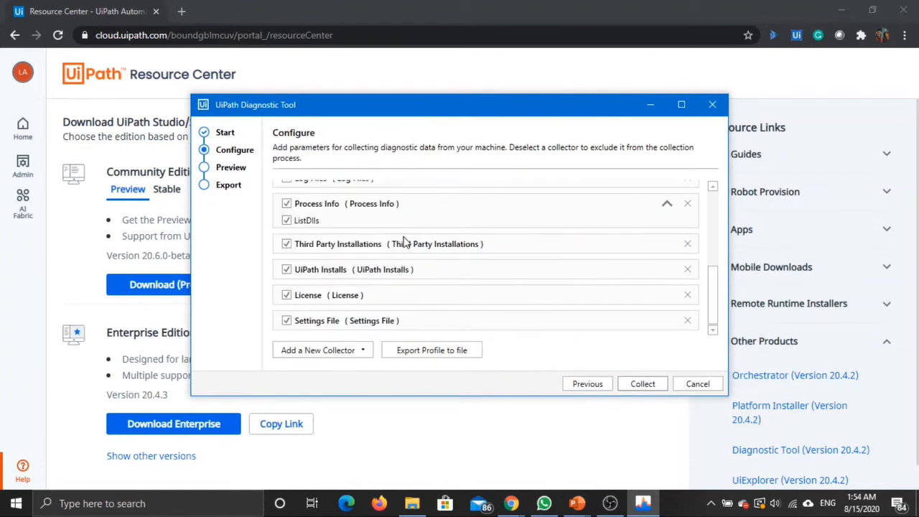
pyautogui.scroll(3, 398, 230)
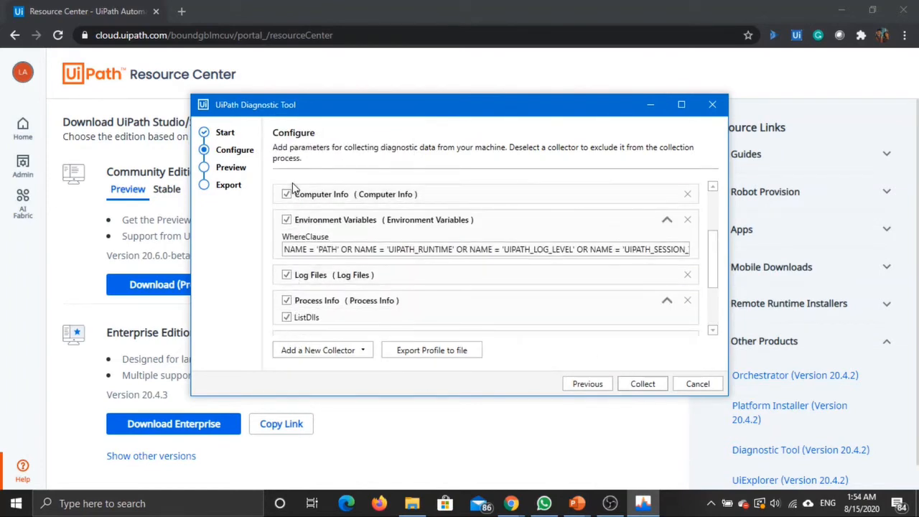
pyautogui.click(642, 384)
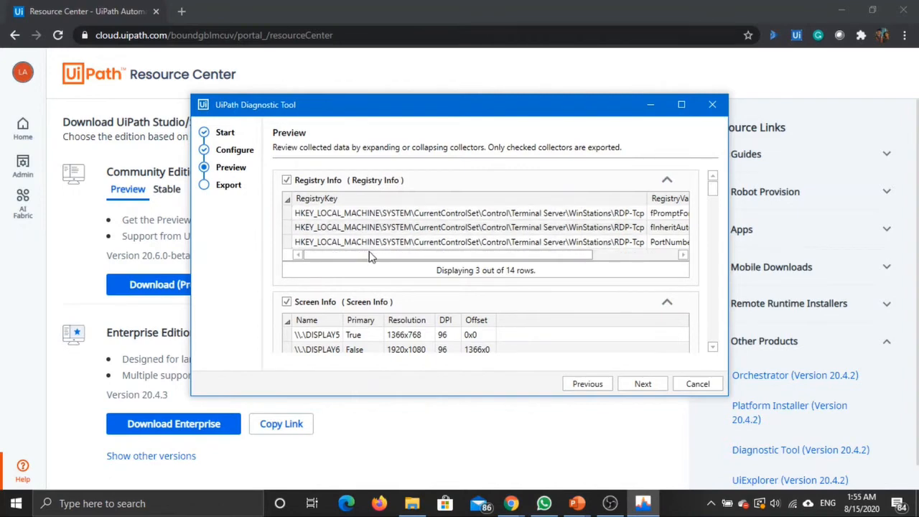
# View the full table of collected Registry Info rows and close the result window.
pyautogui.click(478, 273)
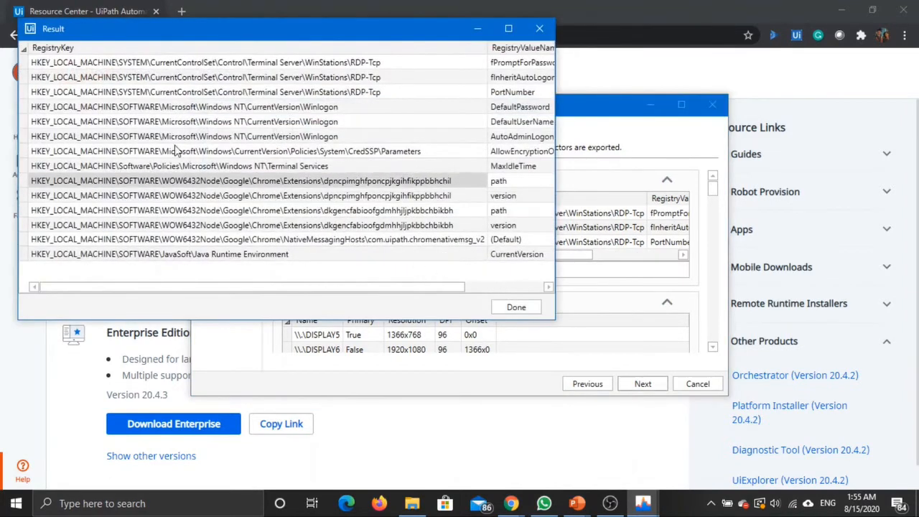
pyautogui.moveTo(206, 288); pyautogui.dragTo(179, 288)
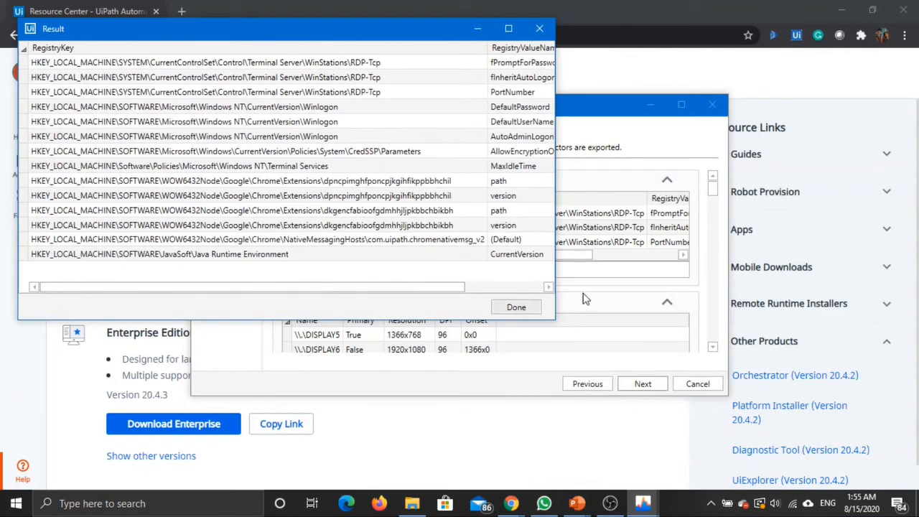
pyautogui.click(543, 32)
# Review the collected Screen Info, Application Logs and Computer Info in the preview.
pyautogui.scroll(-2, 516, 255)
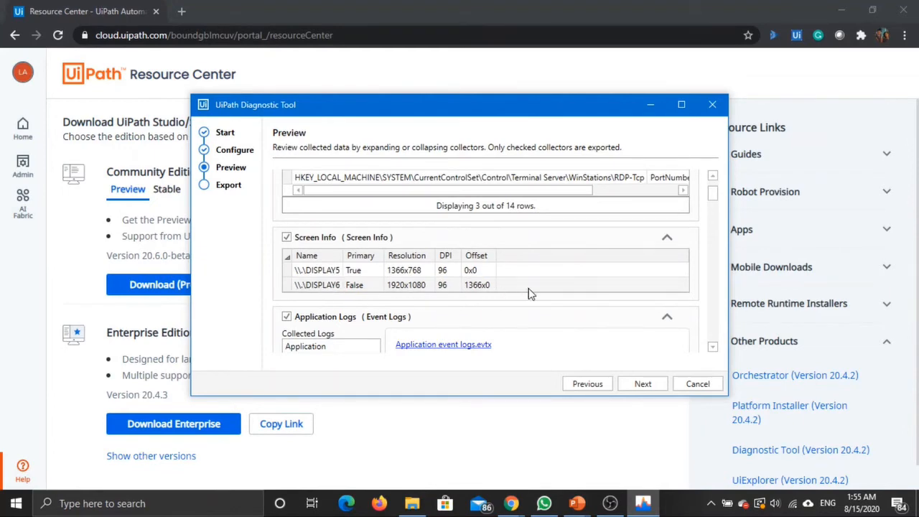
pyautogui.scroll(-2, 545, 265)
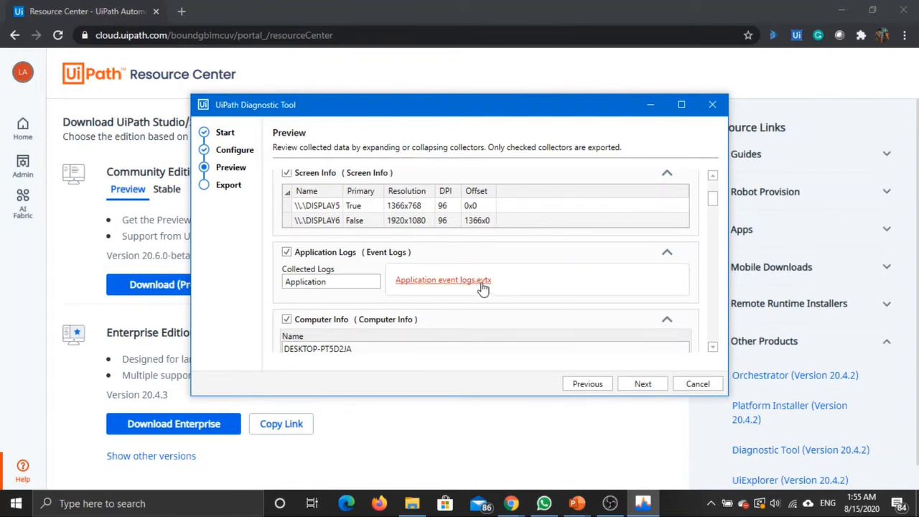
pyautogui.scroll(-3, 486, 283)
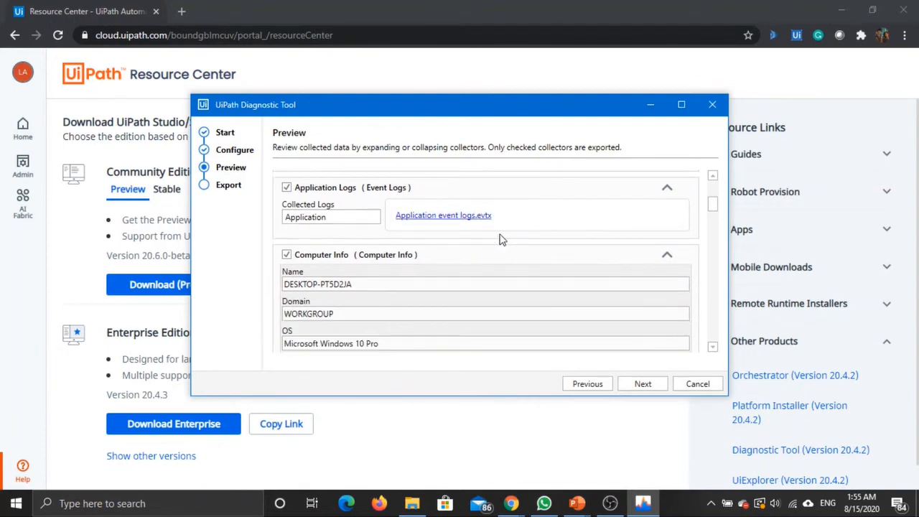
pyautogui.scroll(-1, 374, 273)
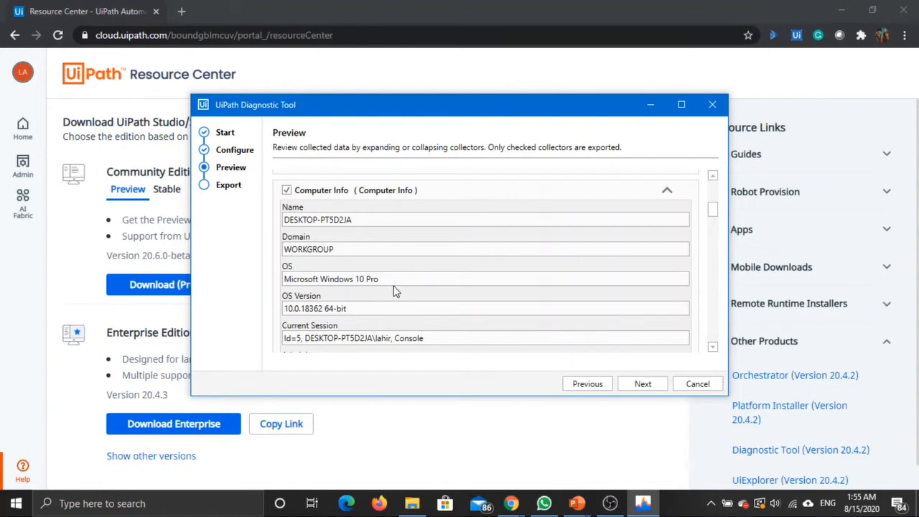
pyautogui.scroll(-1, 393, 290)
pyautogui.scroll(-1, 378, 291)
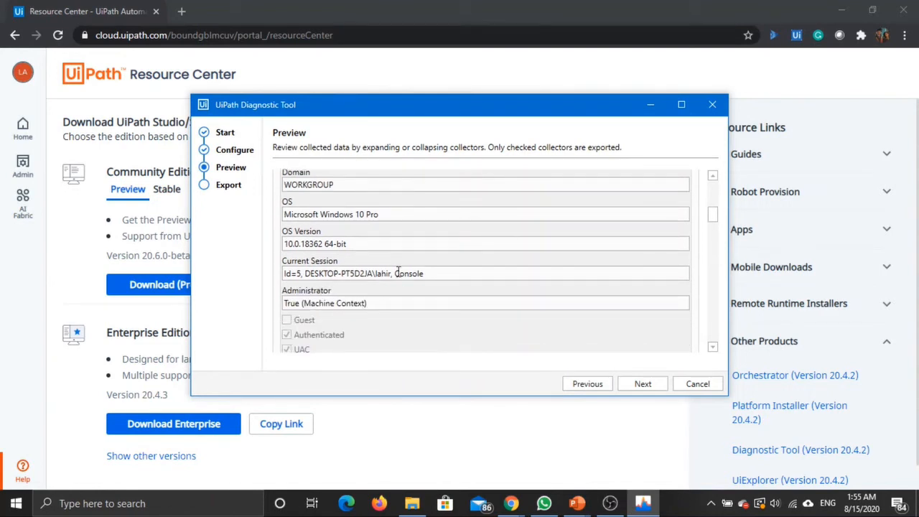
pyautogui.scroll(-1, 382, 289)
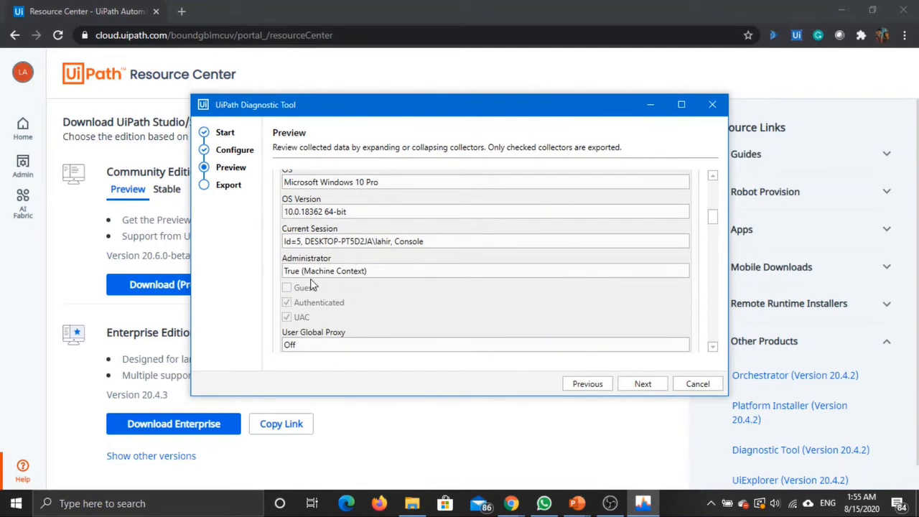
pyautogui.scroll(-1, 333, 273)
pyautogui.scroll(-1, 396, 256)
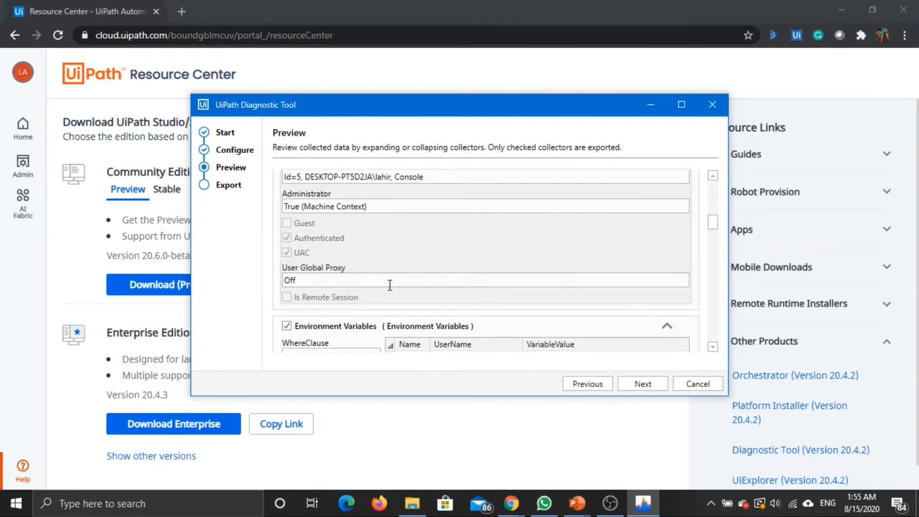
pyautogui.scroll(-1, 397, 280)
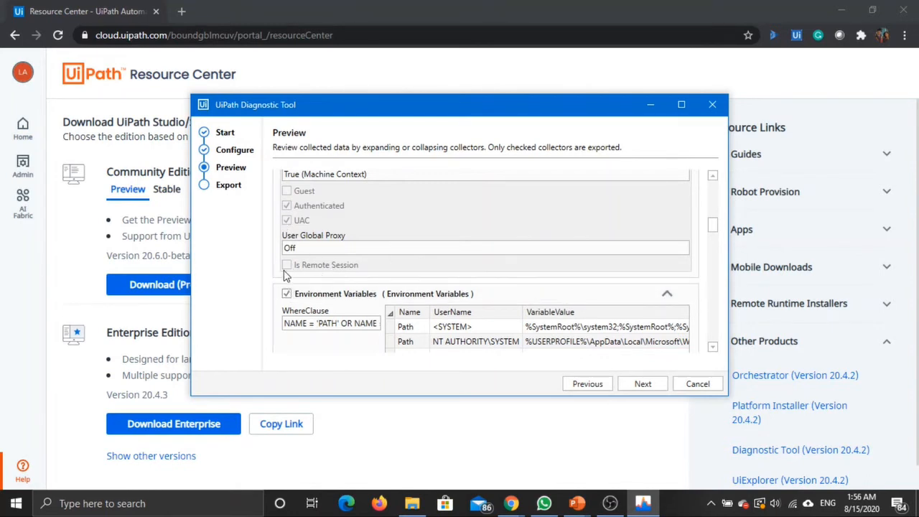
# View the full table of collected Environment Variables and close the result window.
pyautogui.scroll(-2, 314, 247)
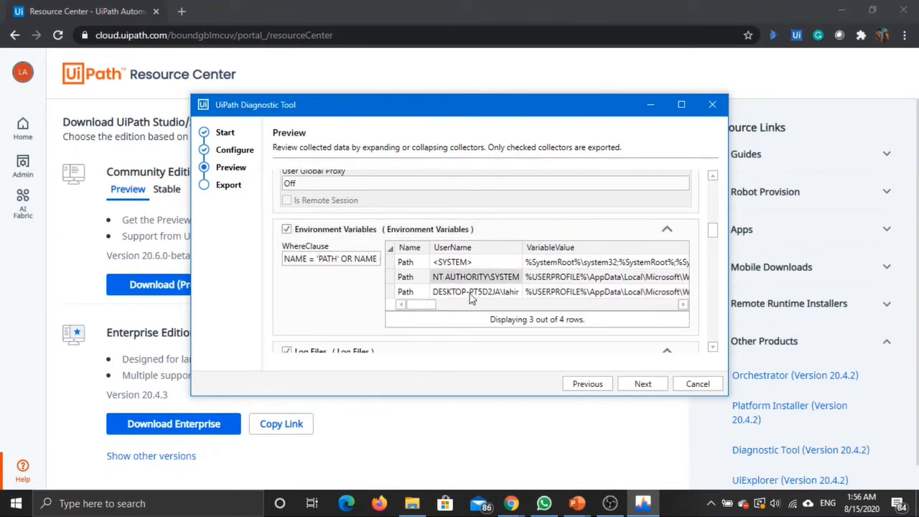
pyautogui.click(554, 325)
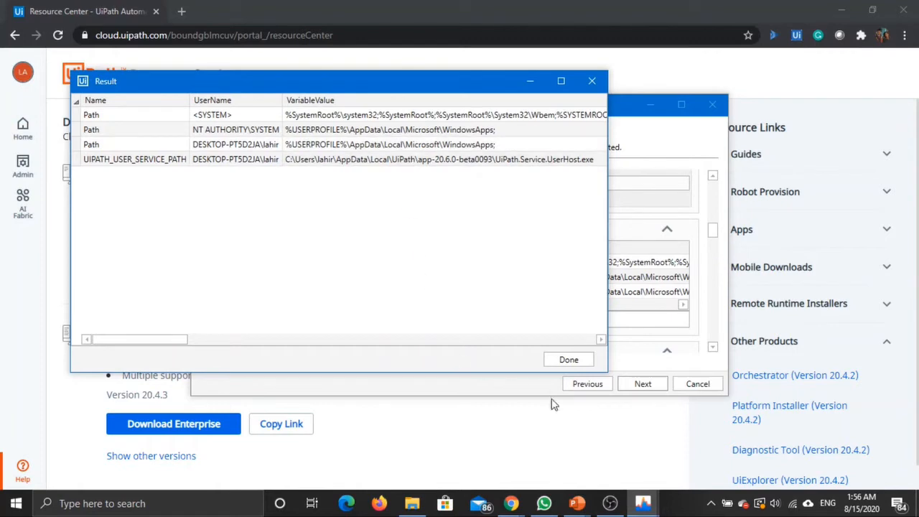
pyautogui.click(569, 361)
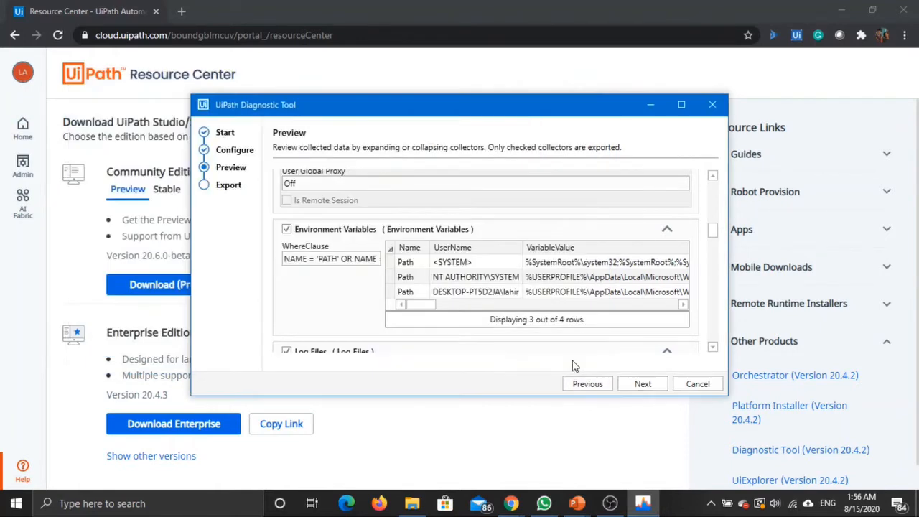
# Review the collected ExecutionLogs files, toggling the export of 2020-08-13_Execution.log off and back on.
pyautogui.scroll(-4, 603, 228)
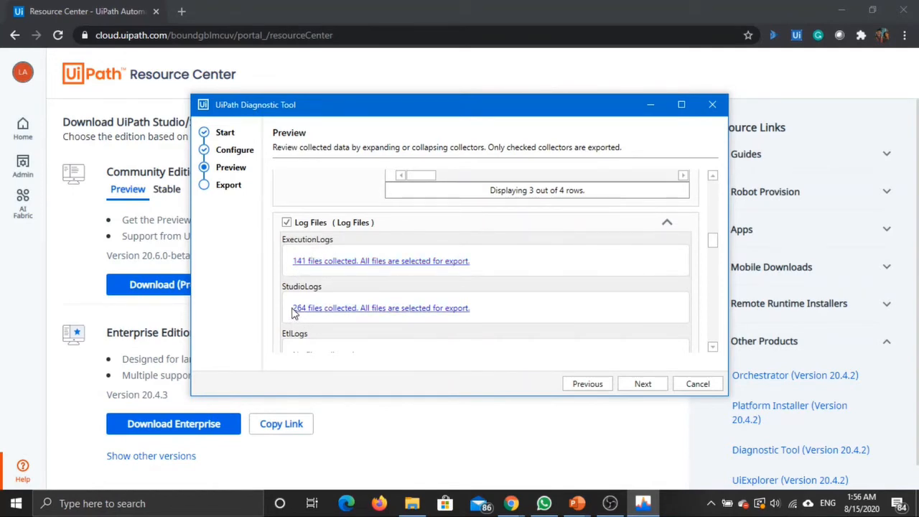
pyautogui.click(351, 268)
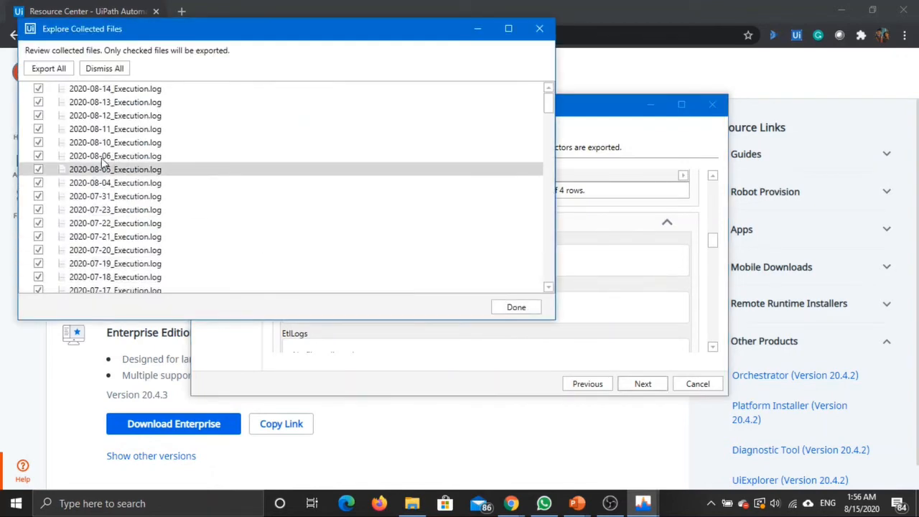
pyautogui.click(143, 103)
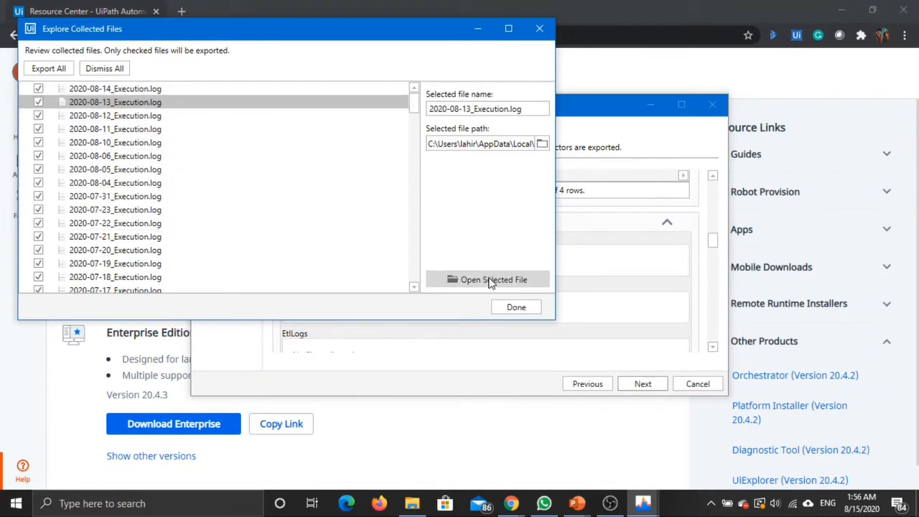
pyautogui.click(38, 102)
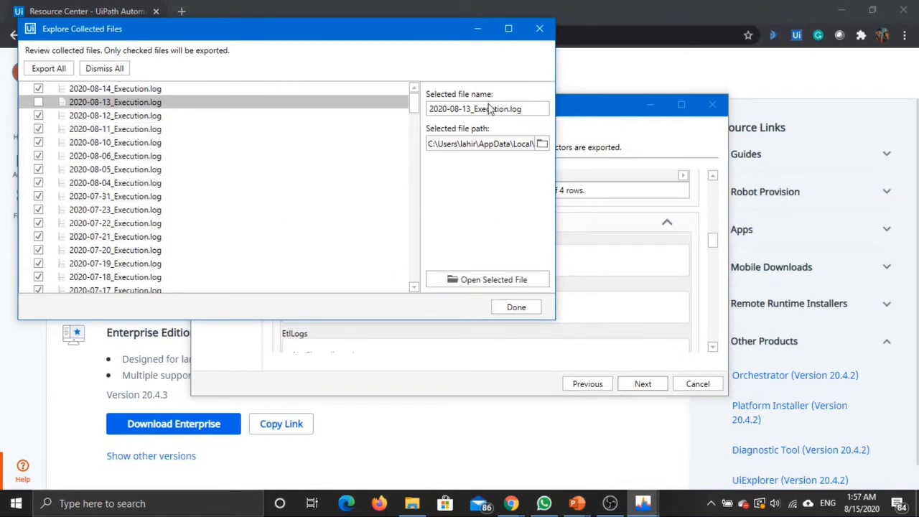
pyautogui.click(38, 104)
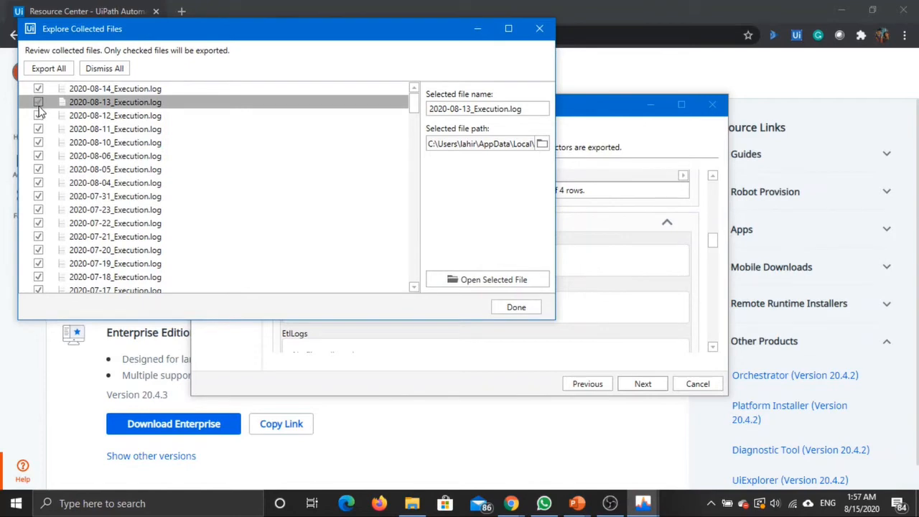
pyautogui.click(516, 307)
# Review the collected StudioLogs files, view the details of 2020-08-13_Analyzer_Studio.log, and close the file list.
pyautogui.scroll(-2, 391, 278)
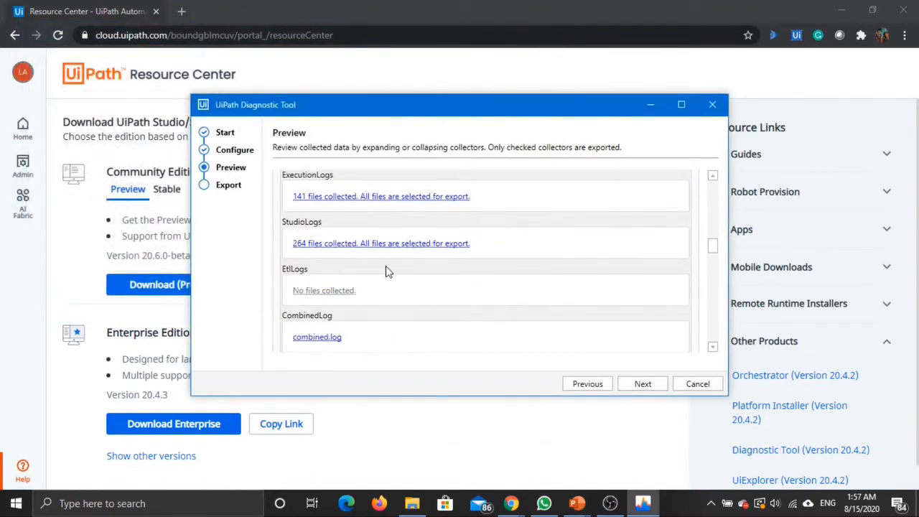
pyautogui.click(375, 246)
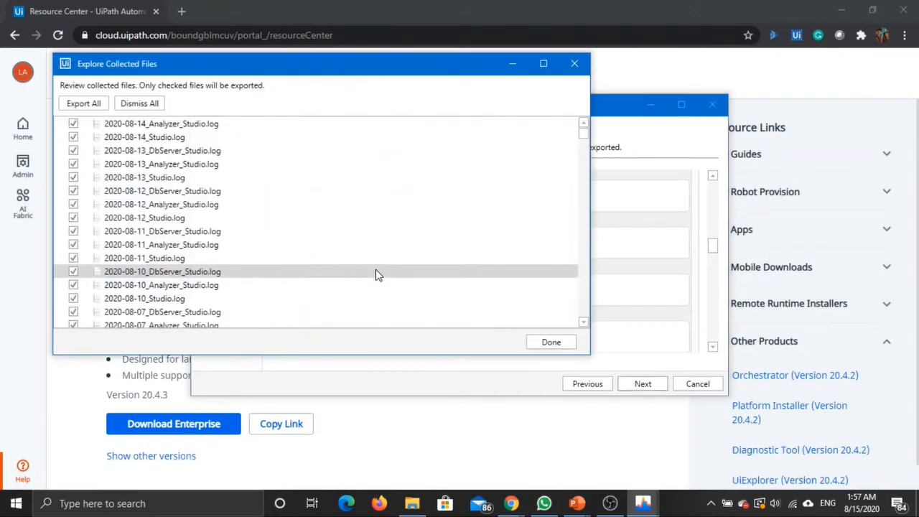
pyautogui.click(187, 164)
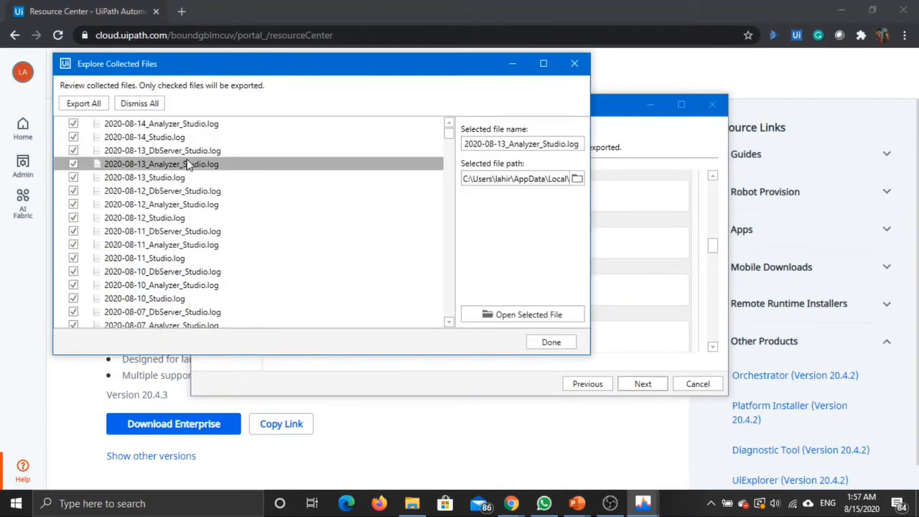
pyautogui.click(574, 63)
# Show the collected combined.log in its Log Files folder and close the folder window.
pyautogui.scroll(-1, 582, 265)
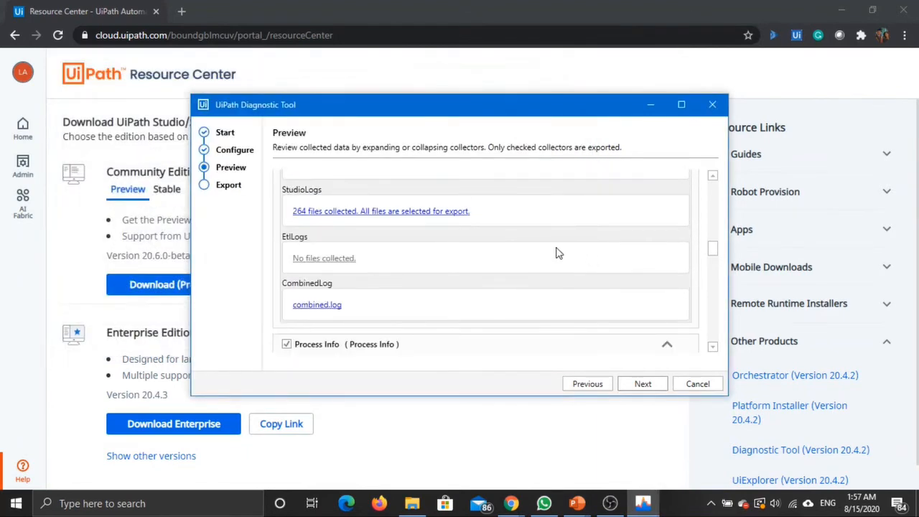
pyautogui.scroll(-1, 459, 283)
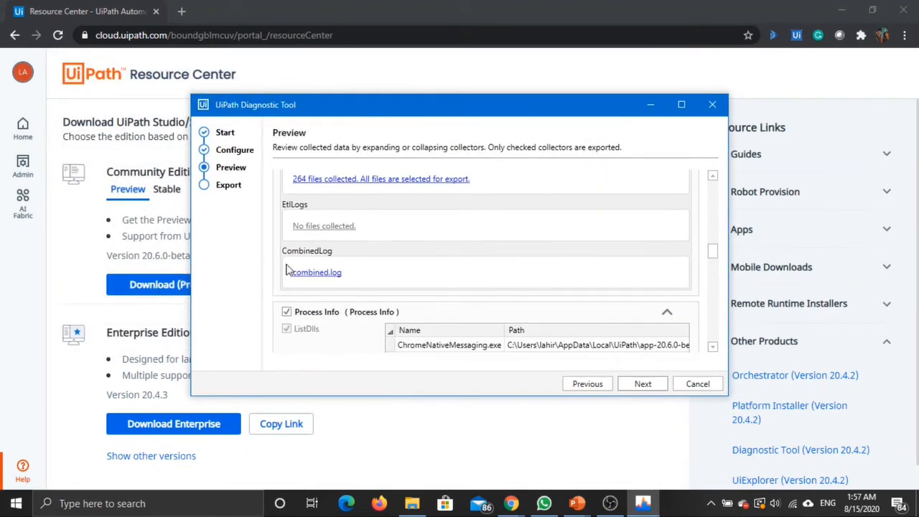
pyautogui.click(331, 276)
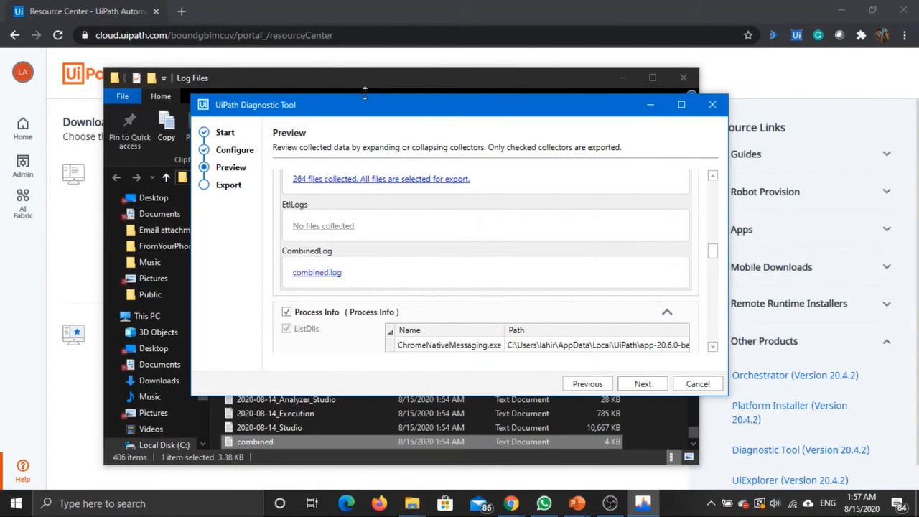
pyautogui.click(372, 81)
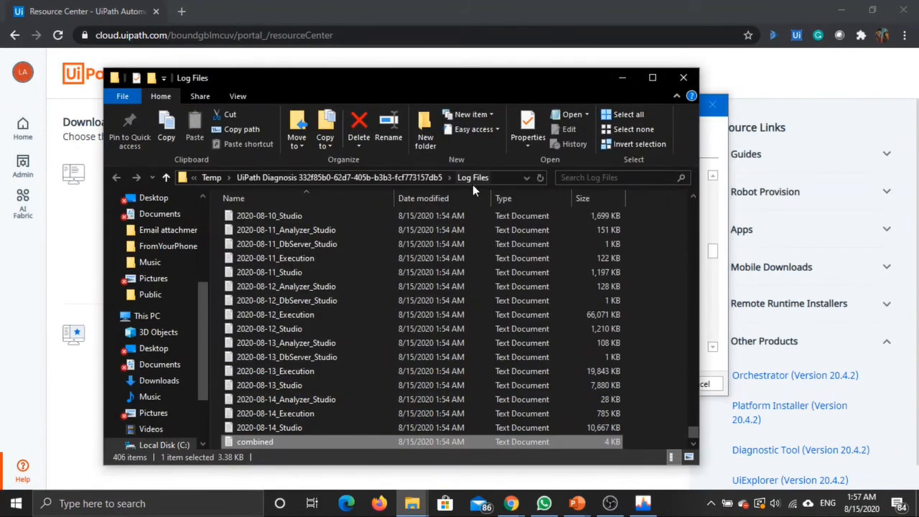
pyautogui.click(683, 81)
# Review the collected Process Info, and view and close the full Browsers table under Third Party Installations.
pyautogui.scroll(-1, 502, 251)
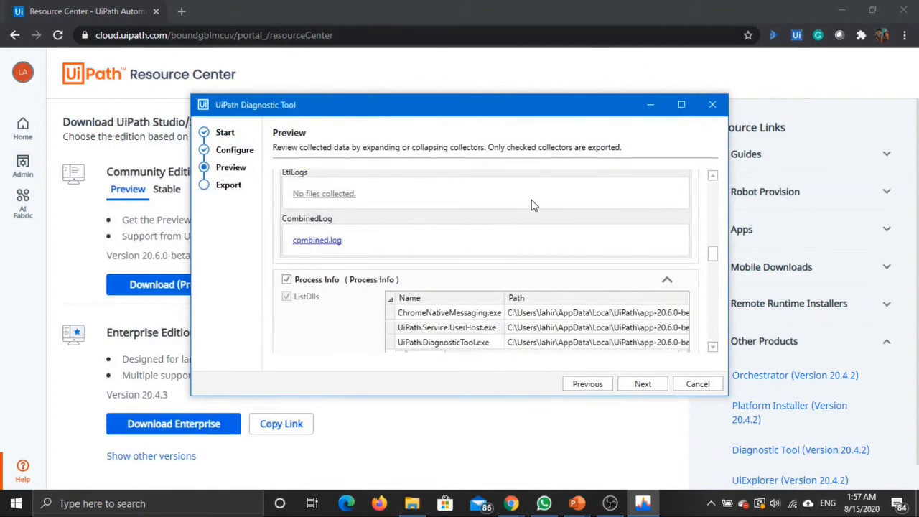
pyautogui.scroll(-3, 532, 206)
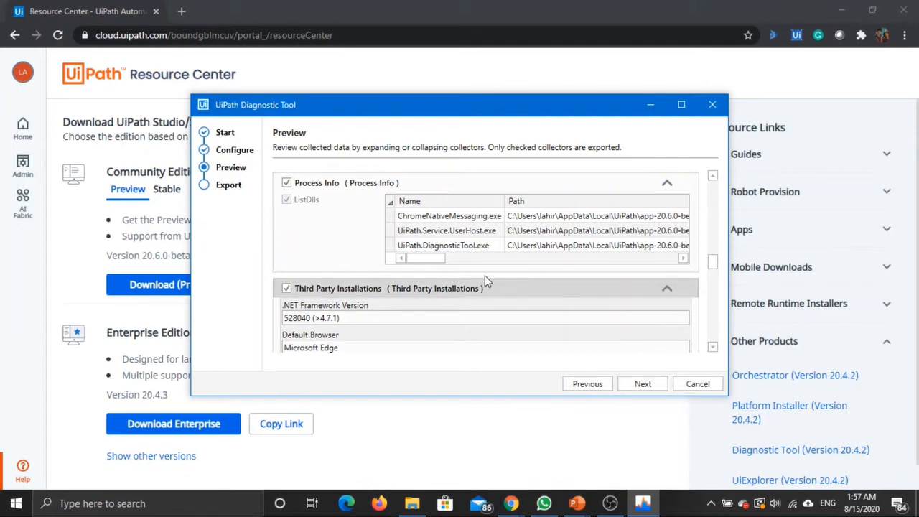
pyautogui.scroll(-3, 459, 273)
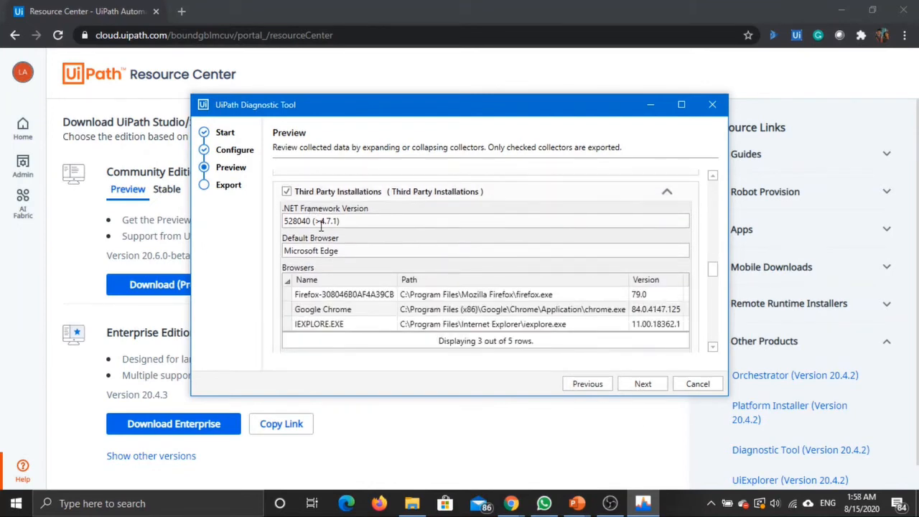
pyautogui.scroll(-1, 376, 238)
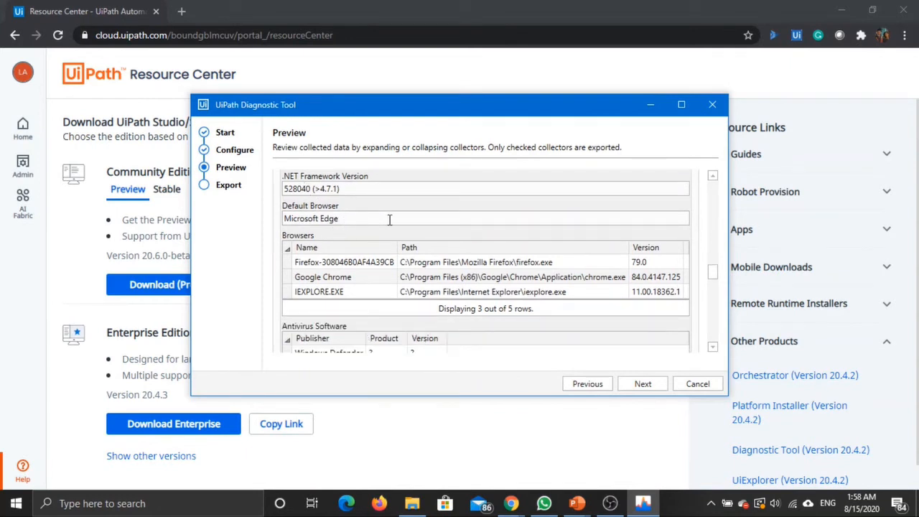
pyautogui.click(448, 313)
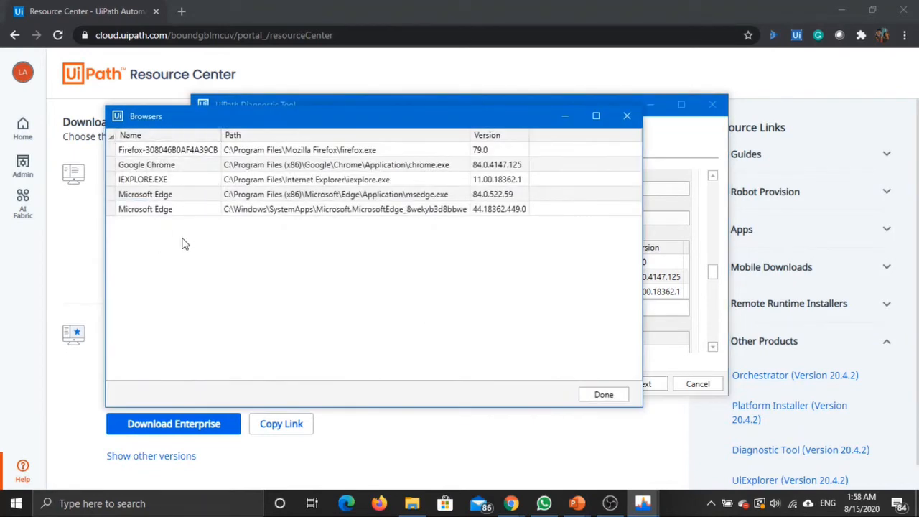
pyautogui.click(605, 402)
# Review the Antivirus Software entries, and view and close the full Other Software table.
pyautogui.scroll(-2, 595, 231)
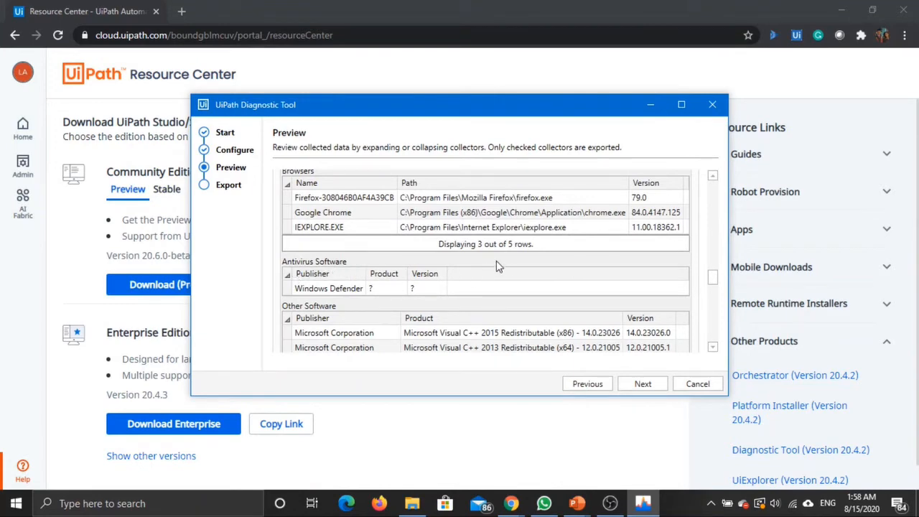
pyautogui.scroll(-1, 503, 260)
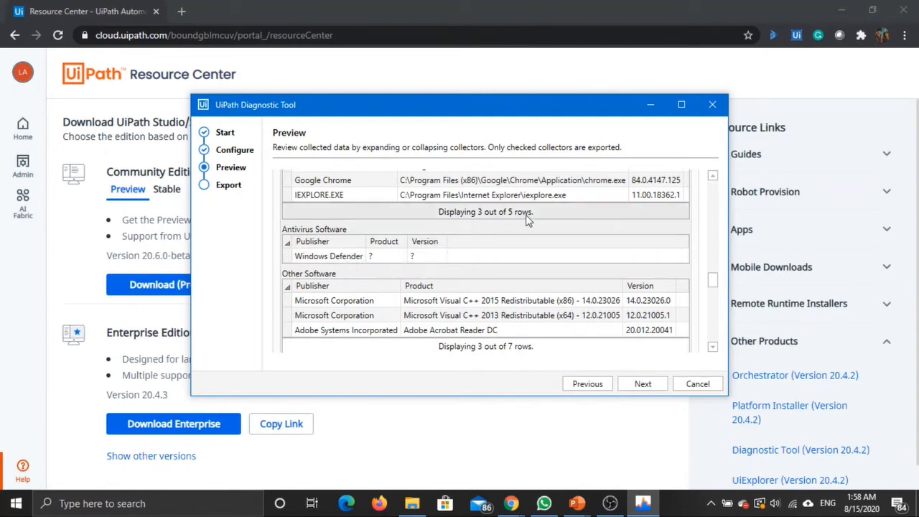
pyautogui.scroll(-2, 524, 221)
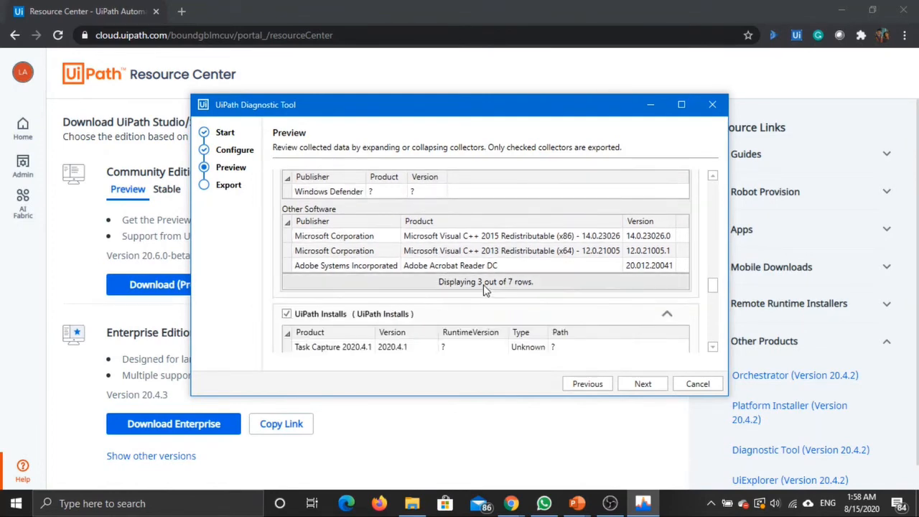
pyautogui.click(497, 290)
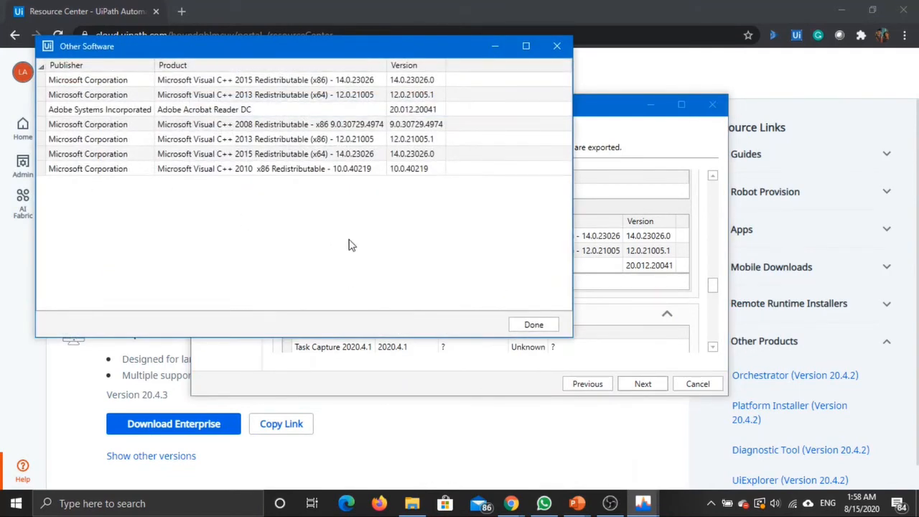
pyautogui.click(532, 323)
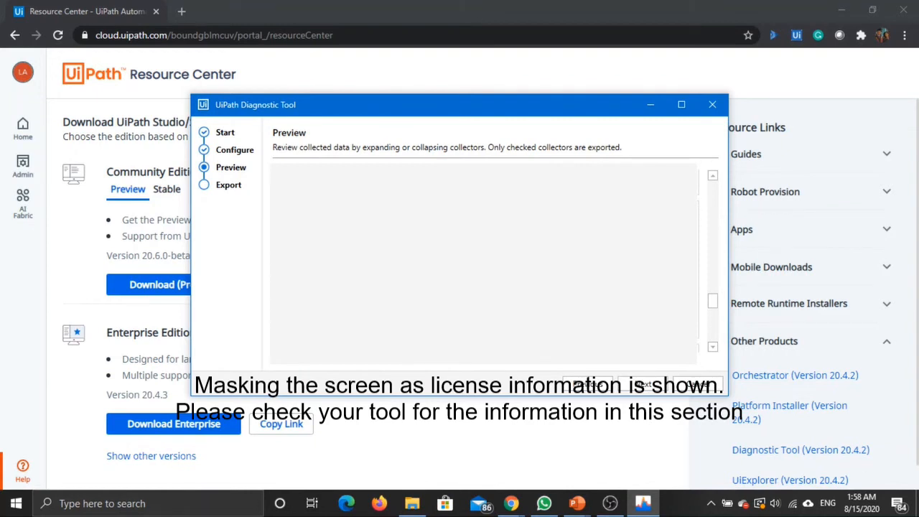
# Show the CommunitySettings file UiPath.settings in its Settings File folder and close the folder window.
pyautogui.scroll(-2, 483, 263)
pyautogui.scroll(-2, 483, 263)
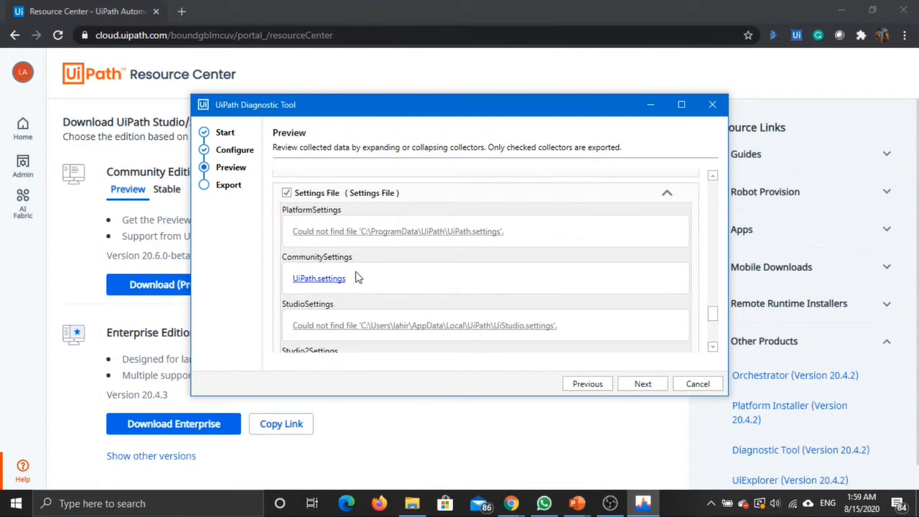
pyautogui.click(332, 283)
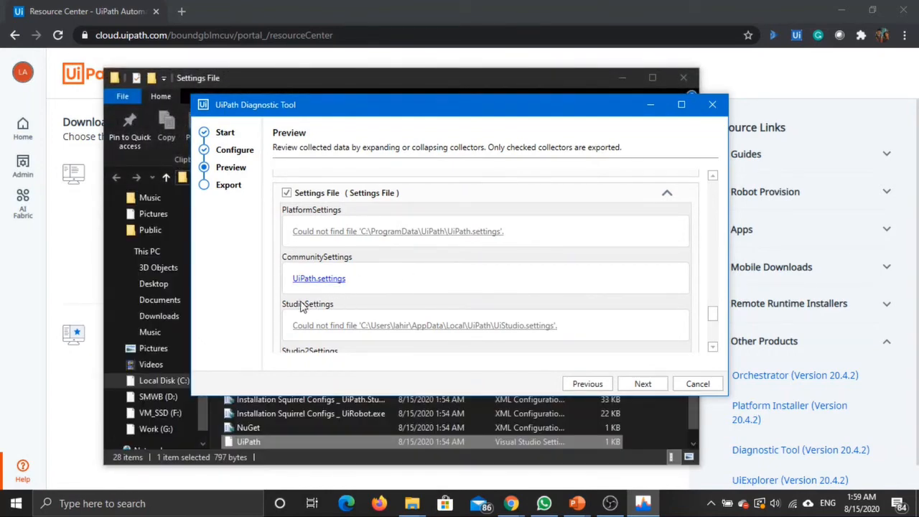
pyautogui.click(410, 75)
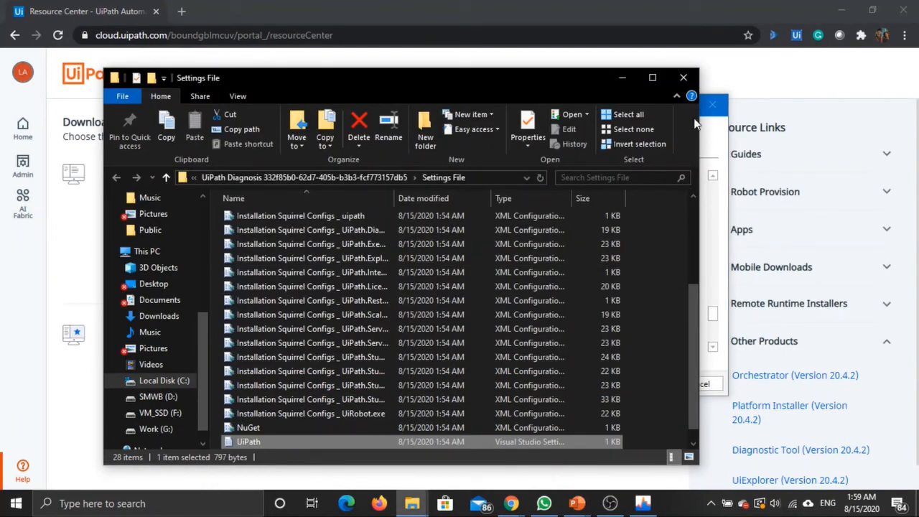
pyautogui.click(683, 78)
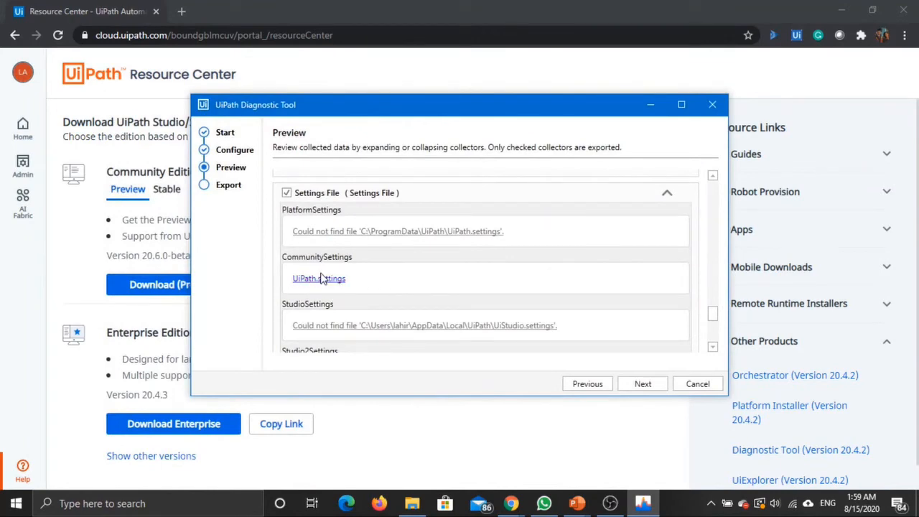
# Review the remaining Settings File entries, from Studio2Settings and the NuGet configurations to ConnectionsInfo.
pyautogui.scroll(-2, 504, 255)
pyautogui.scroll(-3, 504, 254)
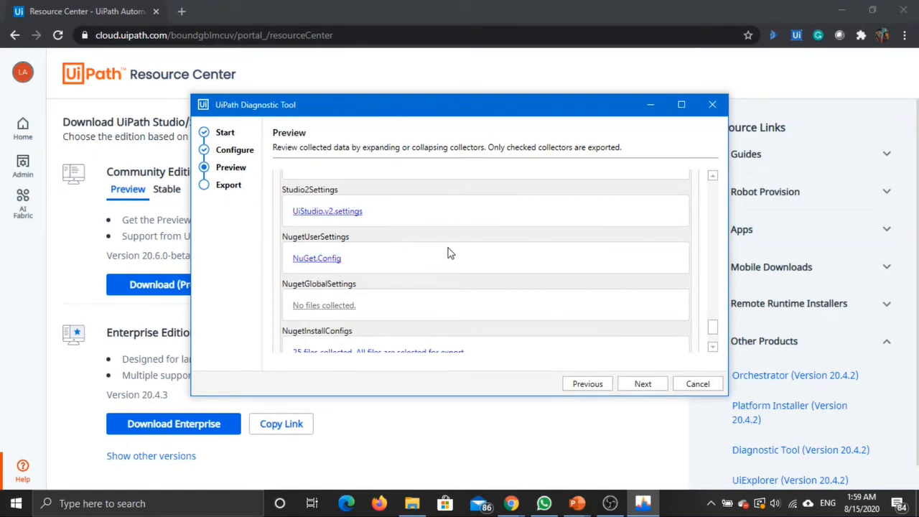
pyautogui.scroll(-2, 452, 249)
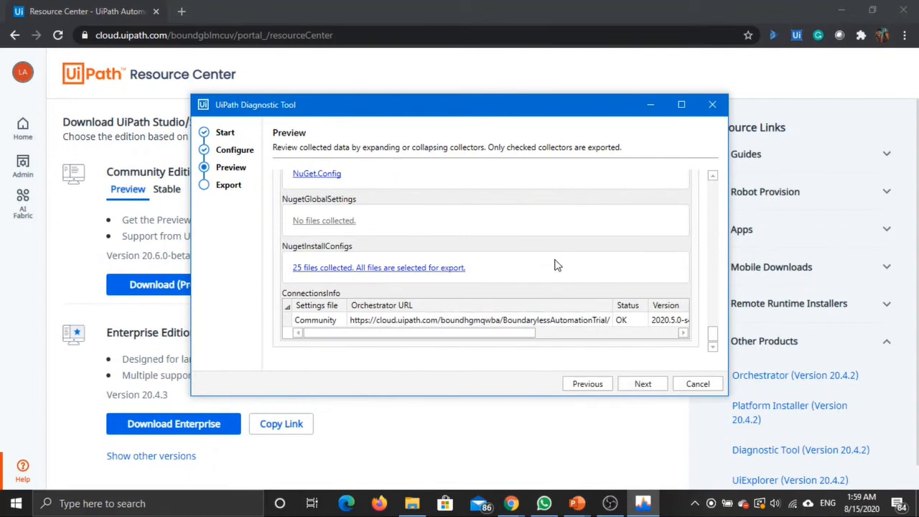
# Export the collected data to Downloads as the zip archive DiagnosticToolExport-15-Aug-20 and dismiss the export dialog.
pyautogui.click(642, 385)
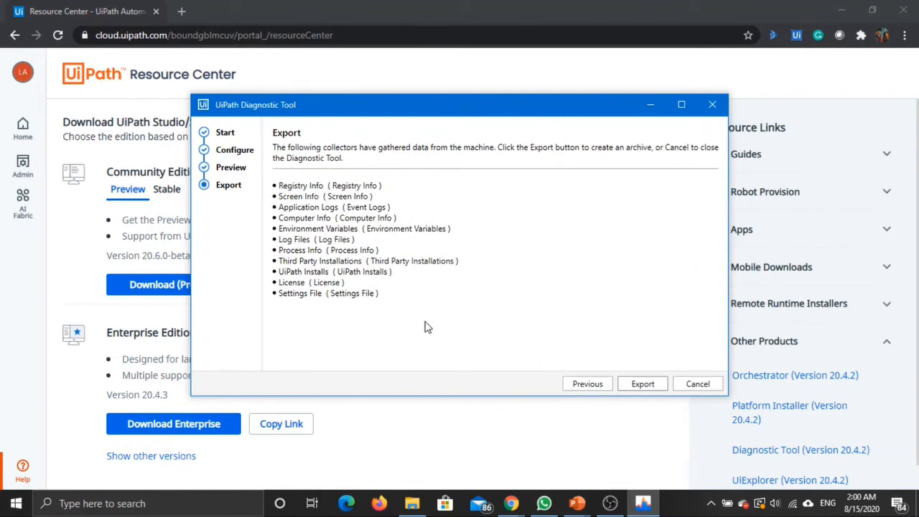
pyautogui.click(643, 384)
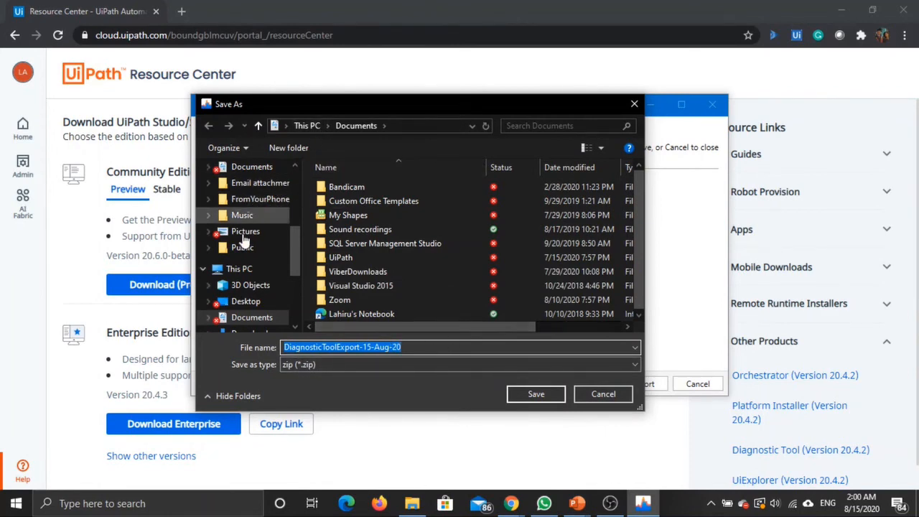
pyautogui.scroll(1, 255, 257)
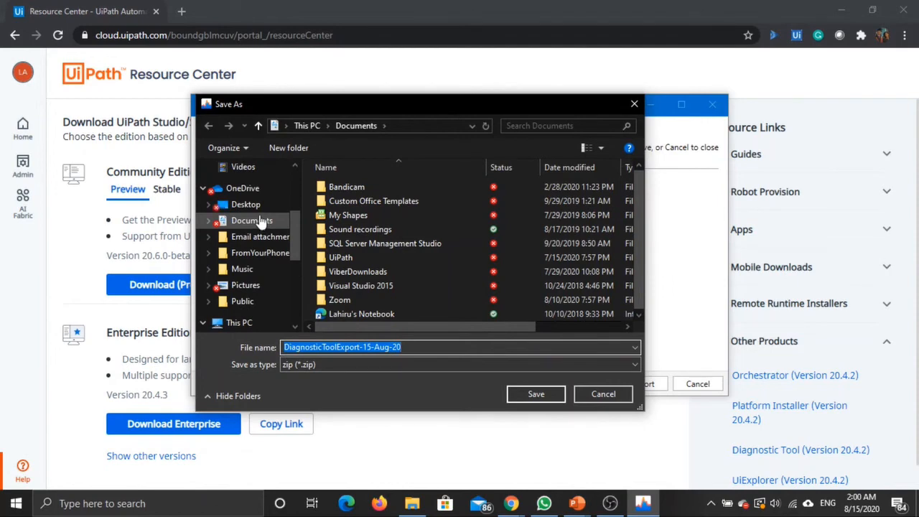
pyautogui.scroll(3, 261, 222)
pyautogui.click(253, 210)
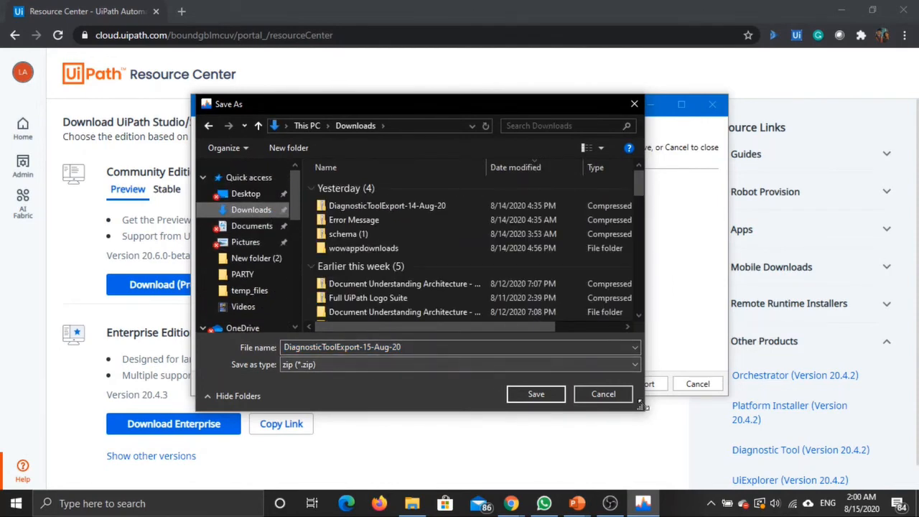
pyautogui.click(523, 396)
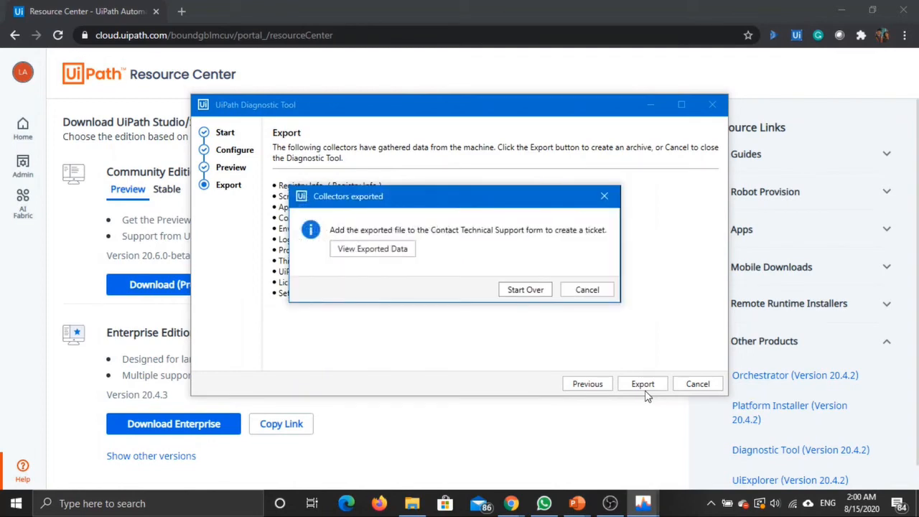
pyautogui.click(603, 198)
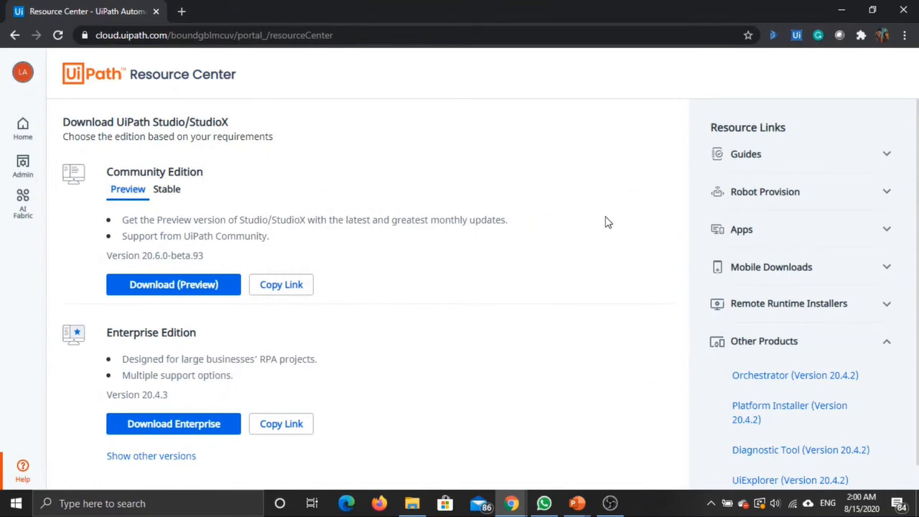
# Search Windows for "dia" and launch the UiPath Diagnostic Tool again.
pyautogui.press('super')
pyautogui.write('dia')
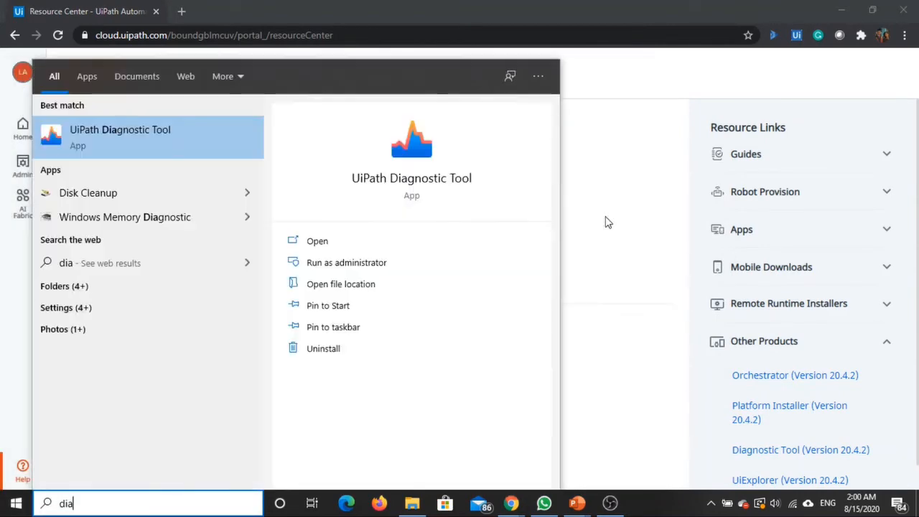
pyautogui.press('Return')
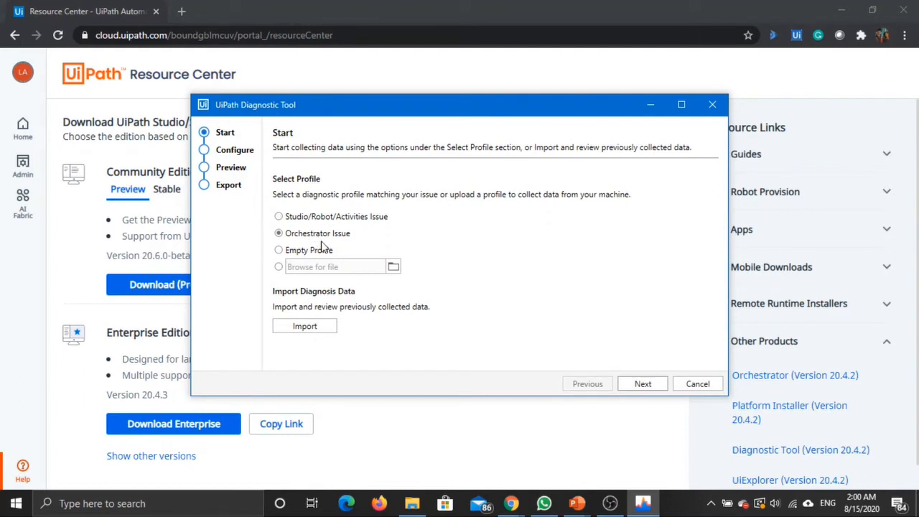
# Choose the Orchestrator Issue profile and review its collectors down to Orchestrator Application Host File.
pyautogui.click(664, 384)
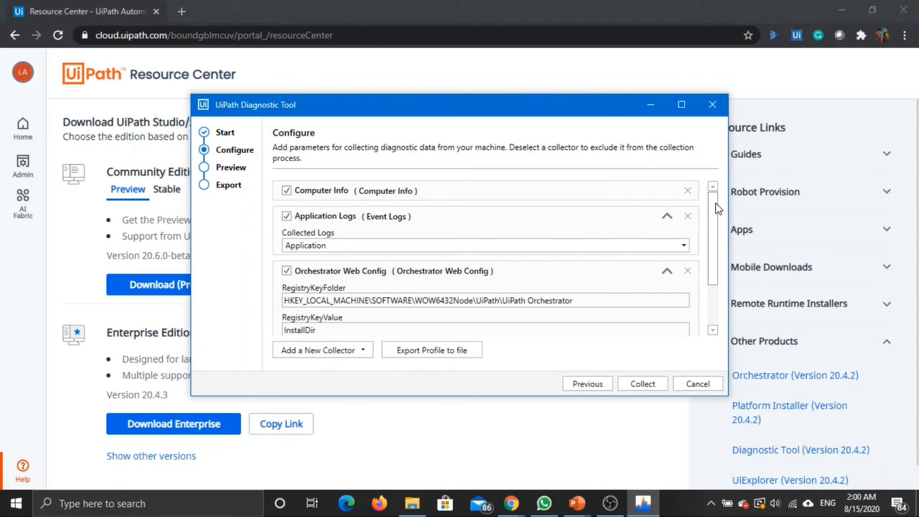
pyautogui.moveTo(716, 208)
pyautogui.mouseDown()
pyautogui.moveTo(713, 268)
pyautogui.moveTo(709, 208)
pyautogui.mouseUp()
pyautogui.moveTo(714, 219); pyautogui.dragTo(713, 283)
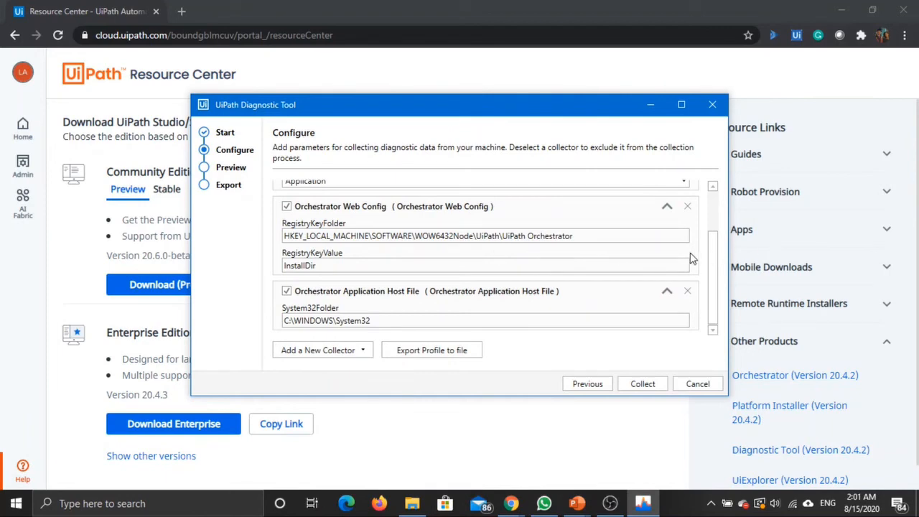
# Return to the profile selection, choose Empty Profile, and open its collector configuration.
pyautogui.click(587, 384)
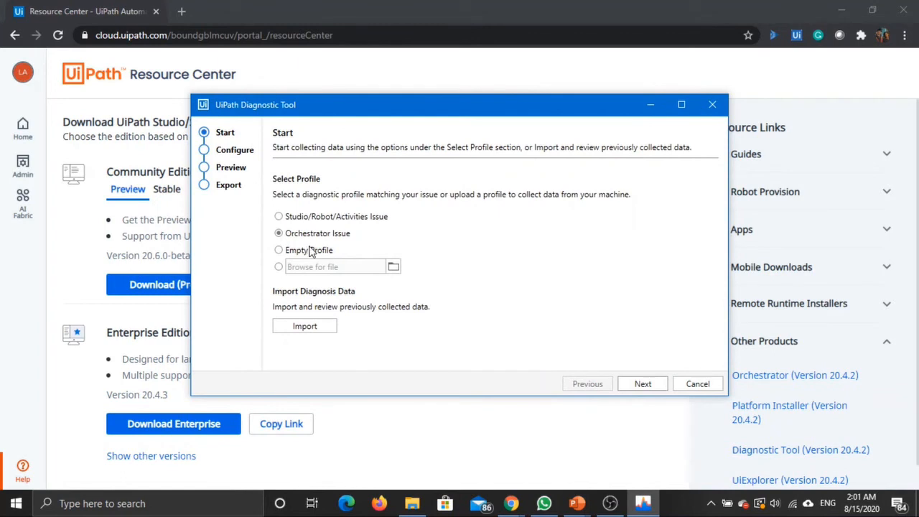
pyautogui.click(642, 384)
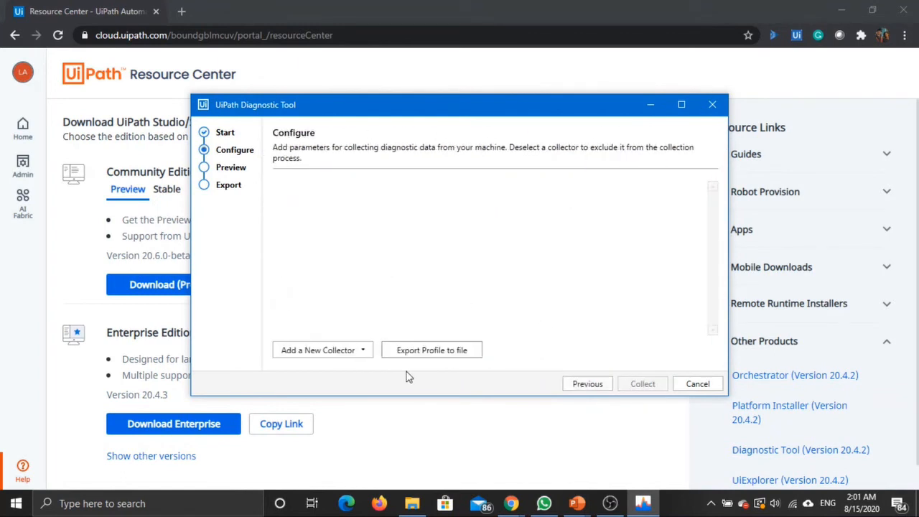
# Add the Event Logs, Log Files and UiPath Installs collectors to the empty profile.
pyautogui.click(351, 351)
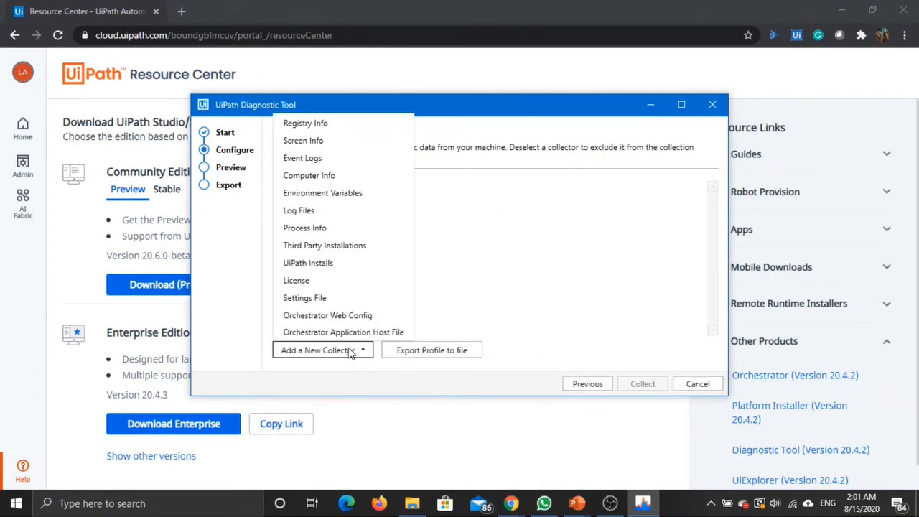
pyautogui.click(319, 157)
pyautogui.click(365, 350)
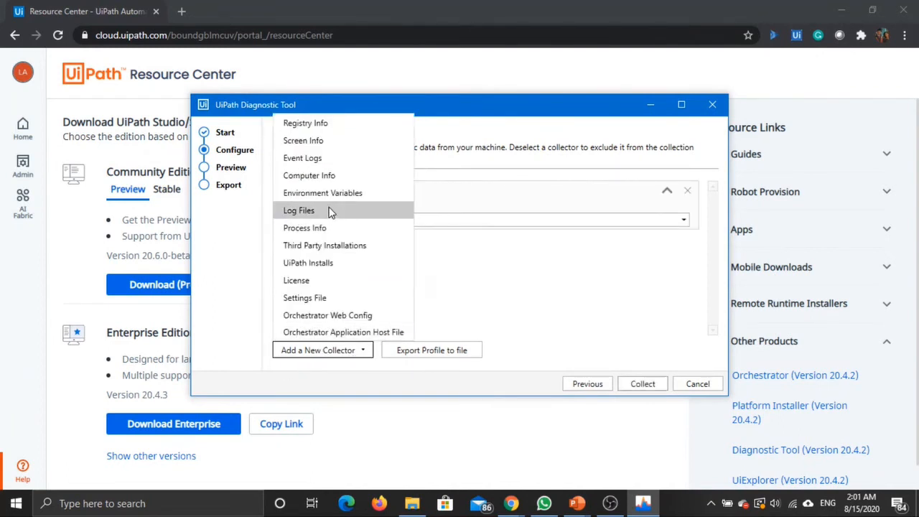
pyautogui.click(299, 210)
pyautogui.click(345, 354)
pyautogui.click(349, 269)
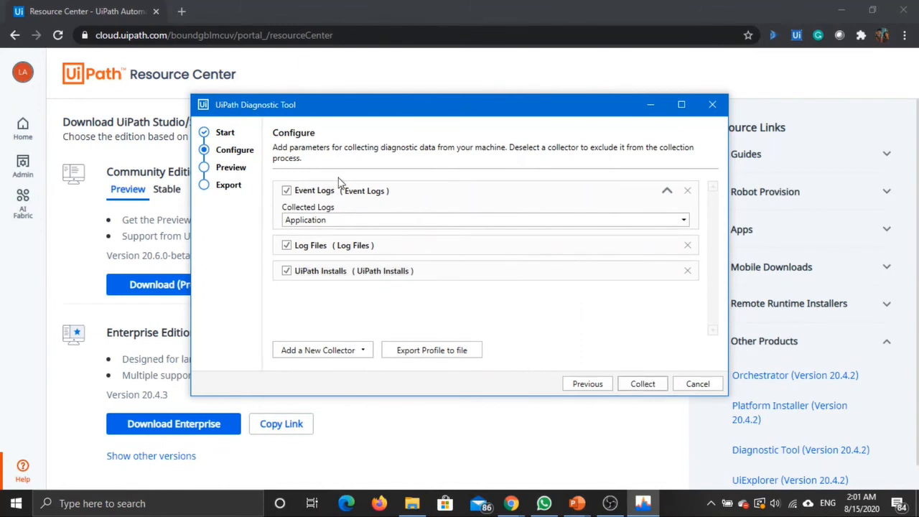
# Collect the data for the configured collectors and review the preview from Event Logs down to UiPath Installs.
pyautogui.click(641, 383)
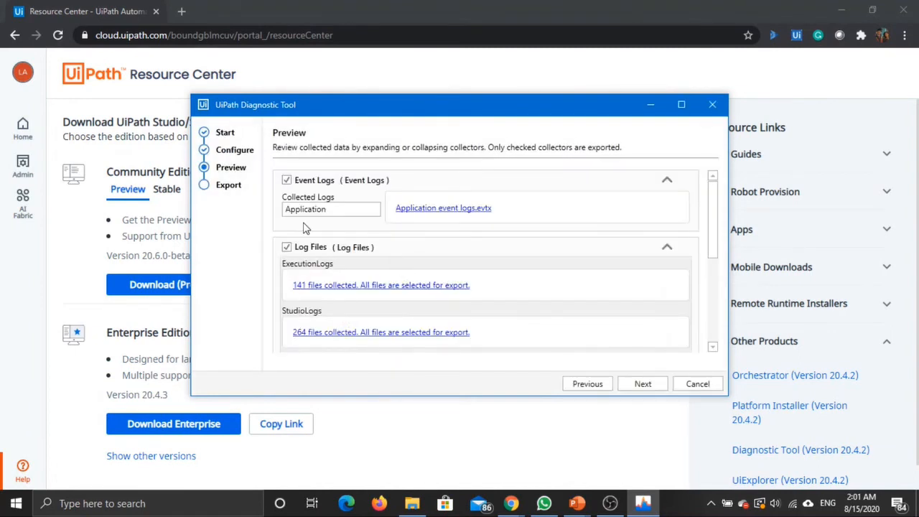
pyautogui.scroll(-5, 513, 311)
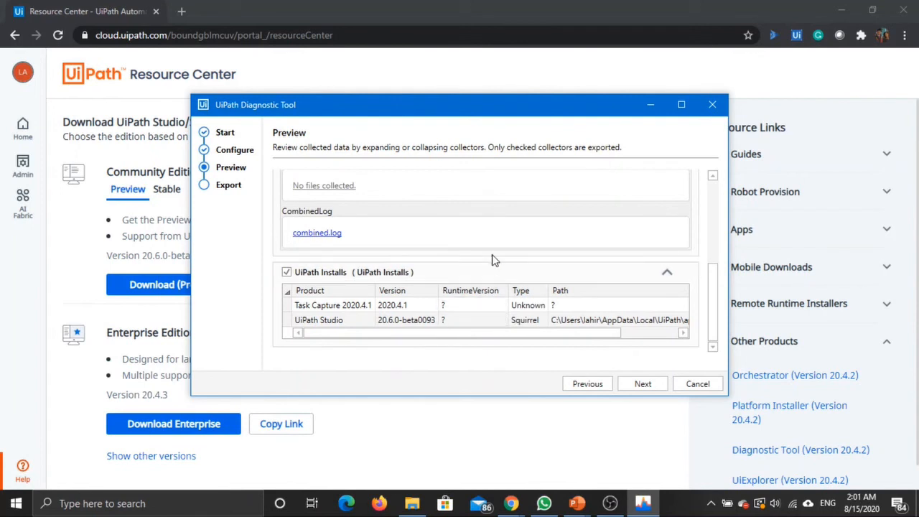
pyautogui.scroll(1, 420, 280)
pyautogui.scroll(4, 419, 281)
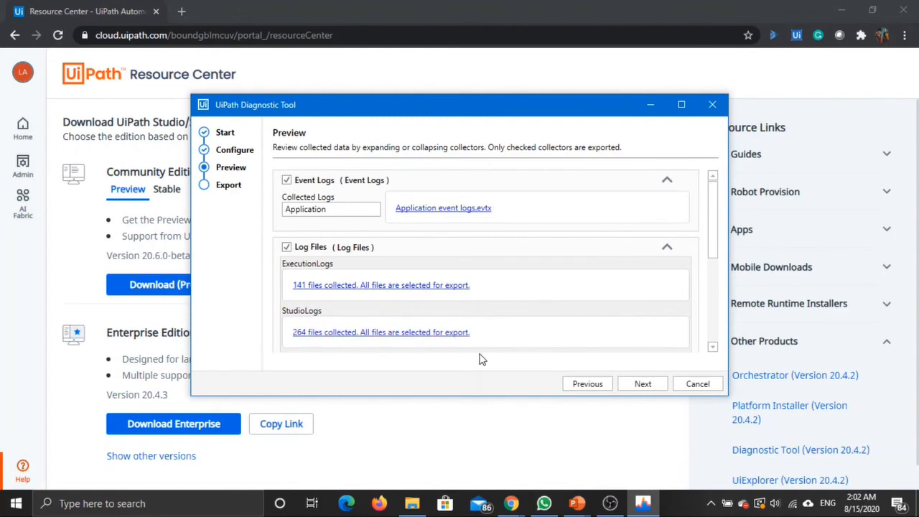
# Return to the profile selection, choose the profile-from-file option, and view its JSON file picker before closing it.
pyautogui.click(587, 386)
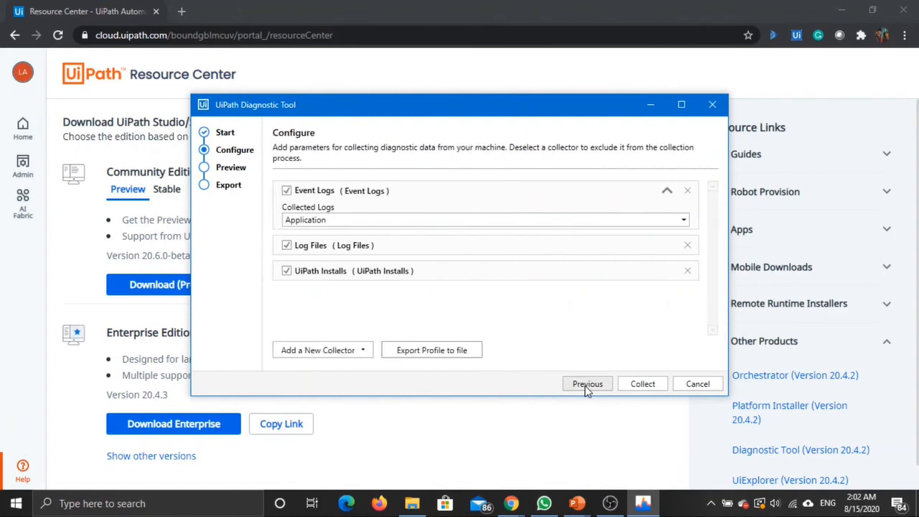
pyautogui.click(587, 385)
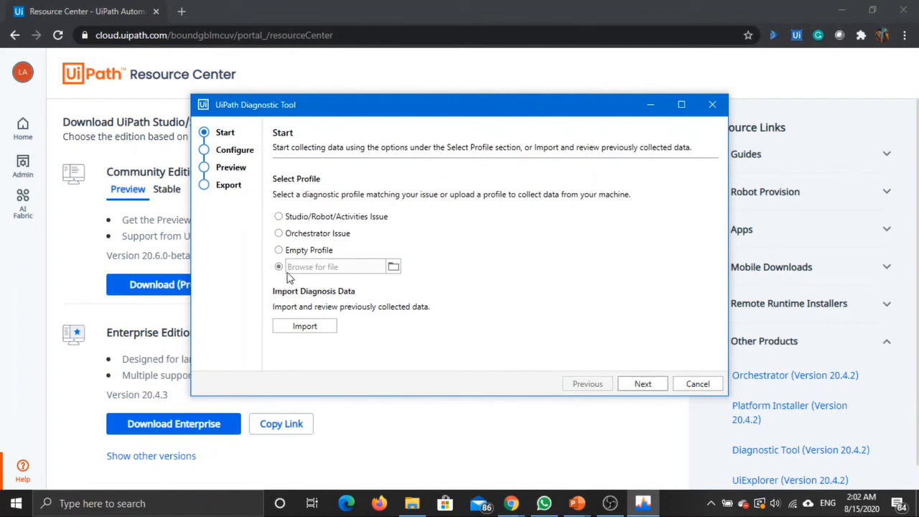
pyautogui.click(394, 267)
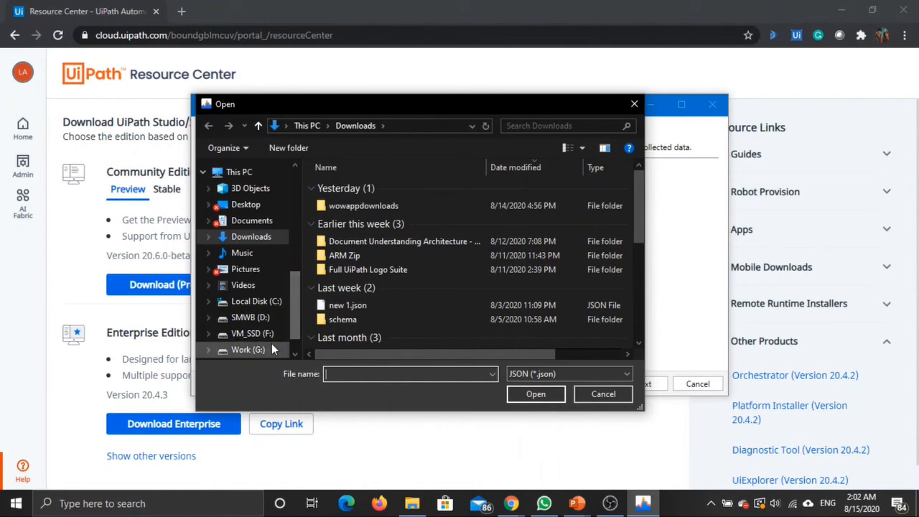
pyautogui.click(633, 103)
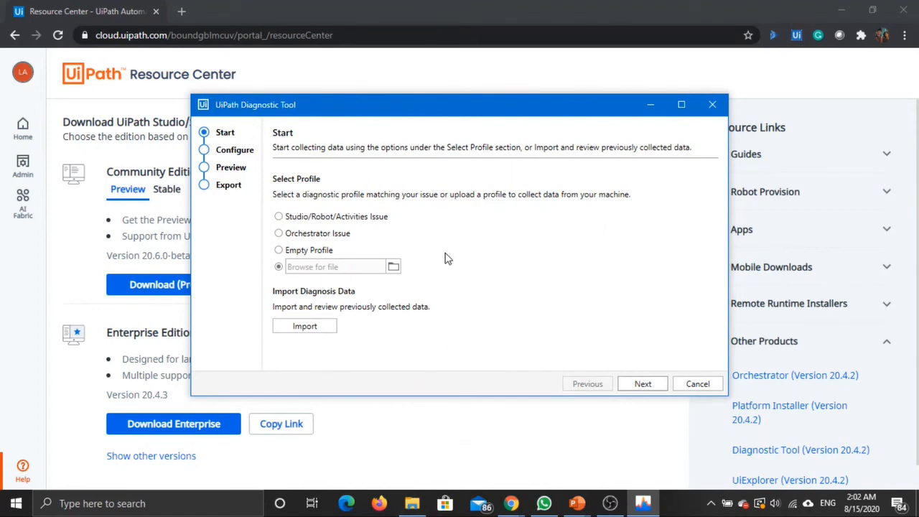
# Switch to the Downloads folder in File Explorer and extract the DiagnosticToolExport-15-Aug-20 archive.
pyautogui.hotkey('alt', 'Tab')
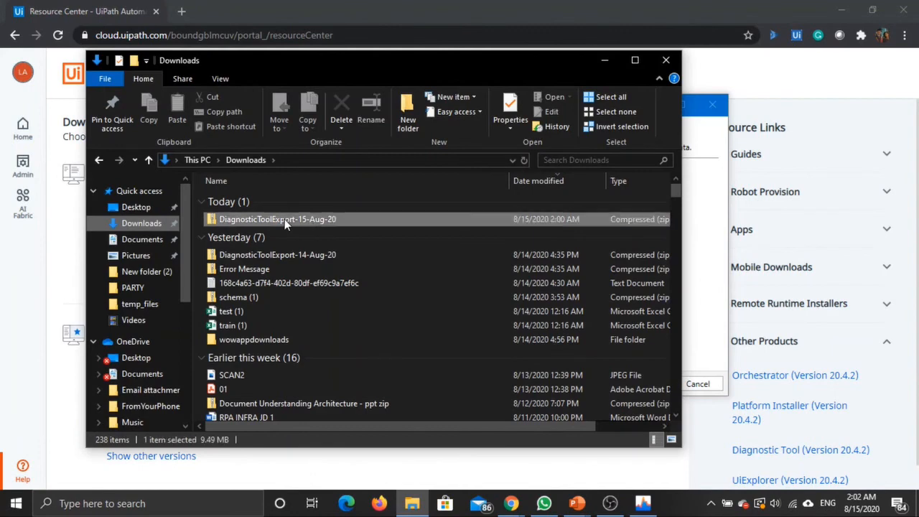
pyautogui.click(284, 219)
pyautogui.rightClick(284, 219)
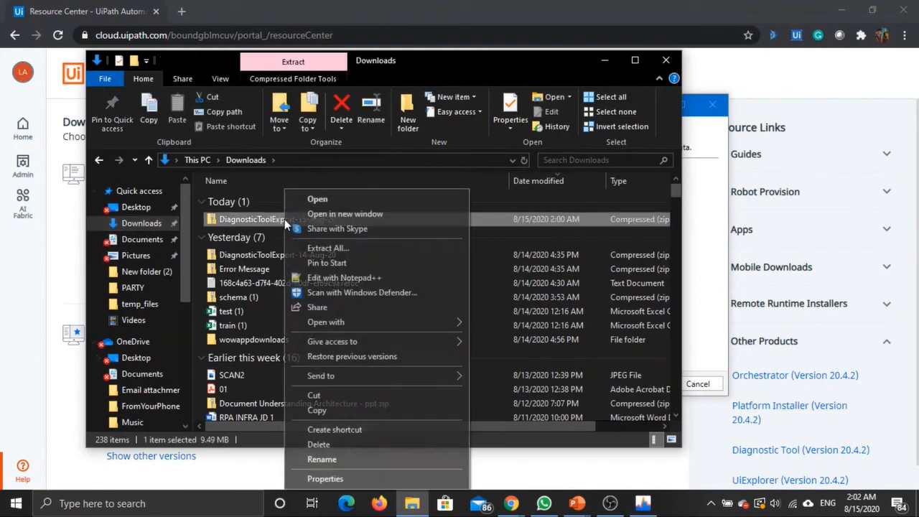
pyautogui.click(326, 249)
pyautogui.click(583, 381)
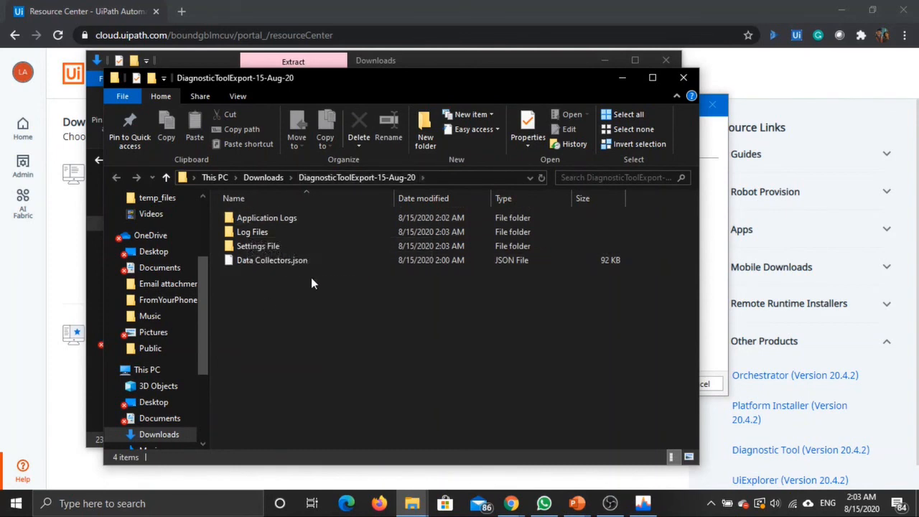
# Open the extracted Data Collectors.json in Notepad++, examine its collector entries through to the end, and close the file.
pyautogui.rightClick(258, 261)
pyautogui.click(349, 64)
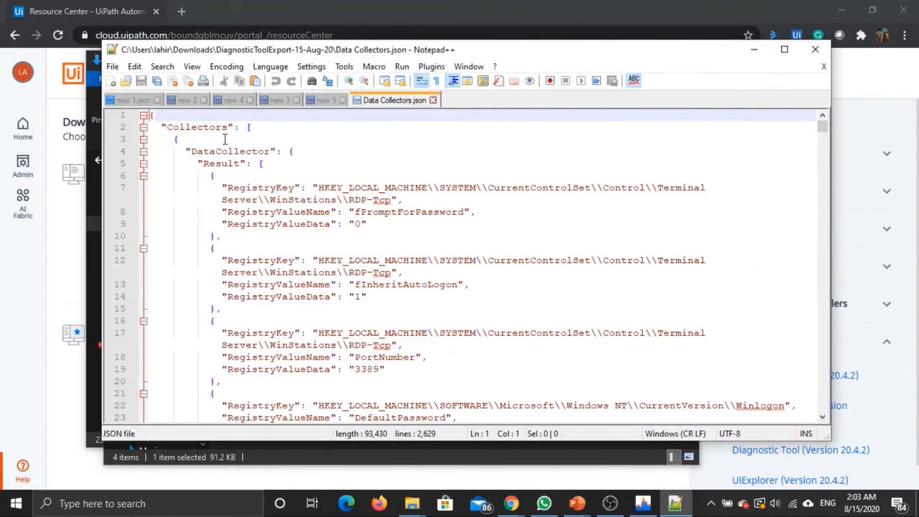
pyautogui.scroll(-1, 386, 241)
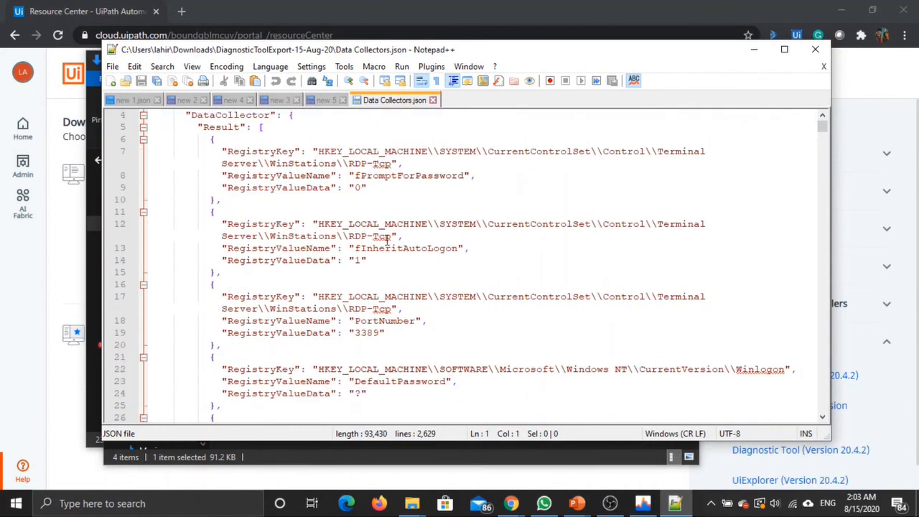
pyautogui.scroll(-2, 392, 257)
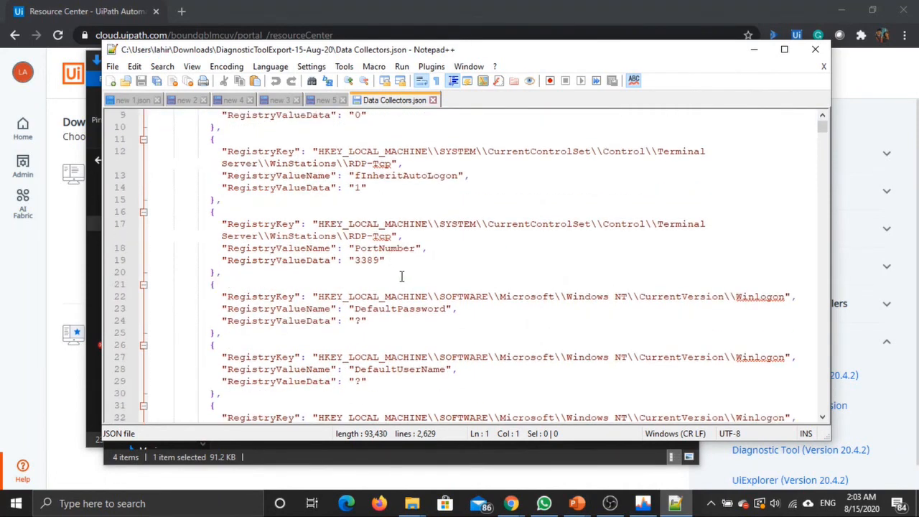
pyautogui.scroll(-5, 431, 271)
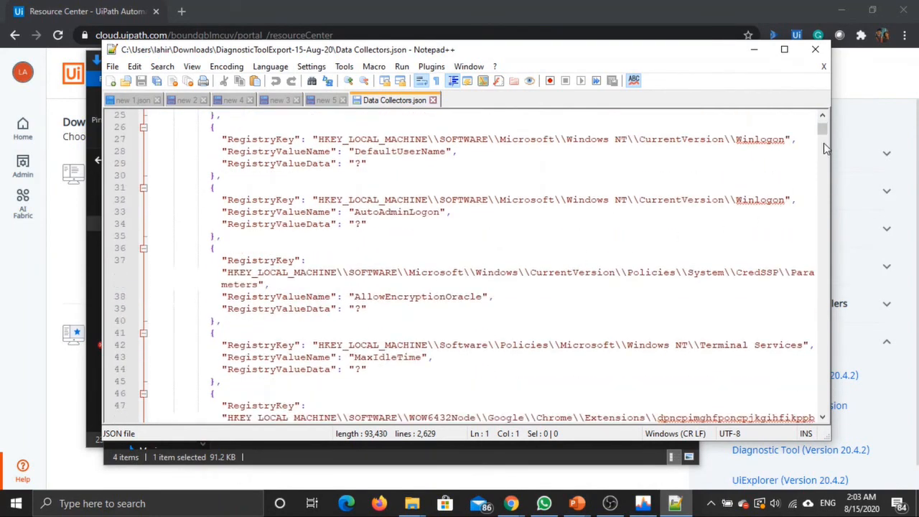
pyautogui.moveTo(823, 136); pyautogui.dragTo(796, 404)
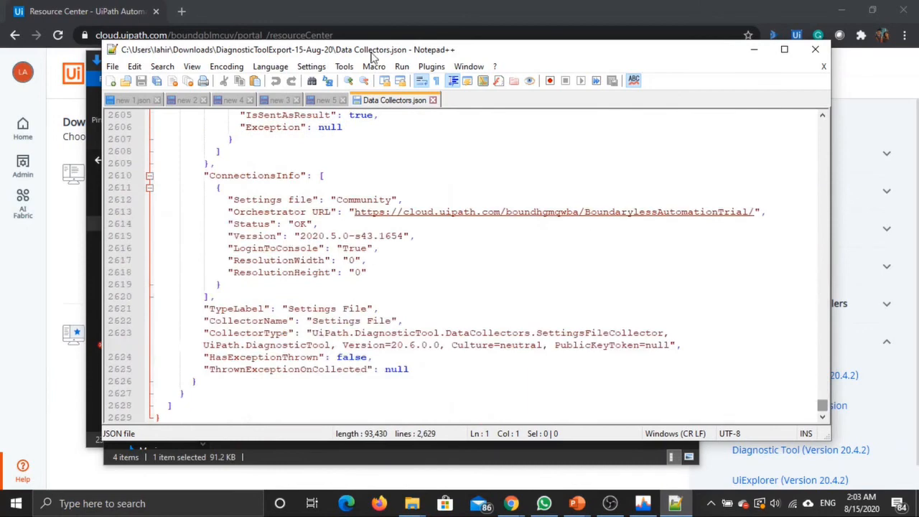
pyautogui.click(432, 100)
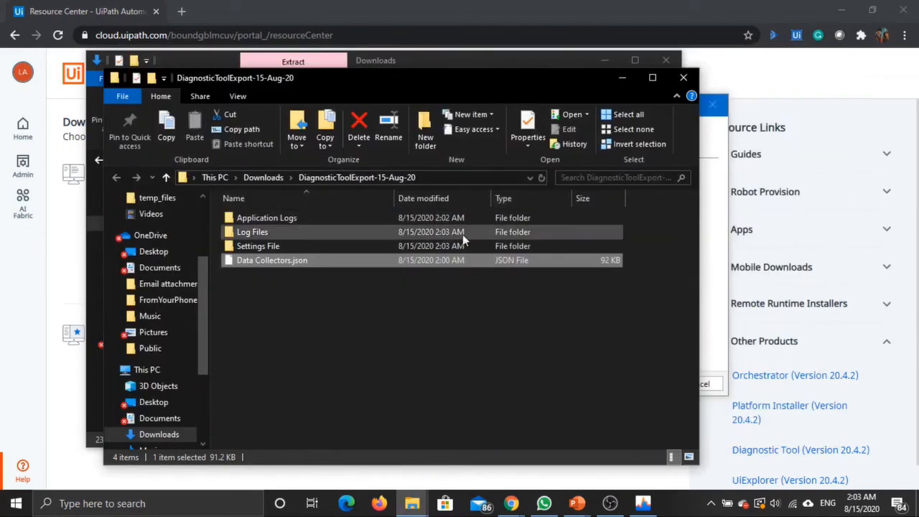
# Examine the contents of the Settings File, Log Files and Application Logs folders in the extracted export.
pyautogui.doubleClick(284, 246)
pyautogui.scroll(-1, 397, 231)
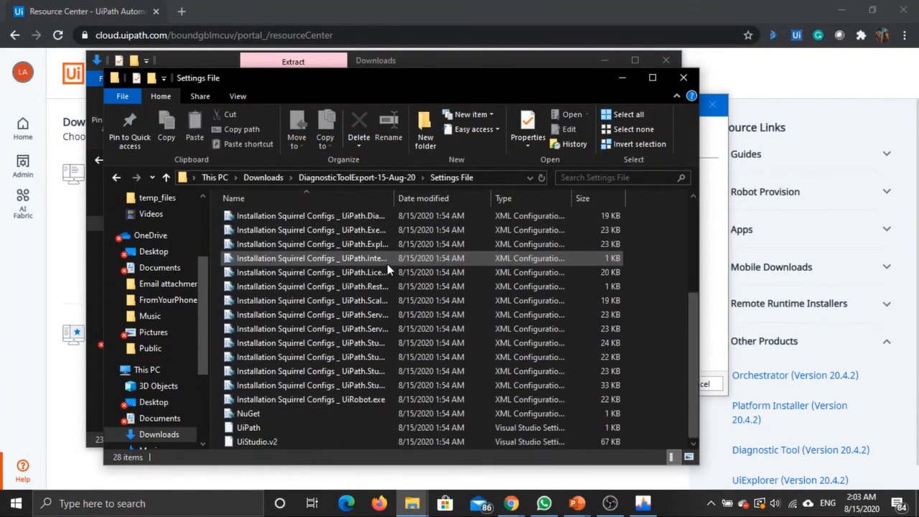
pyautogui.scroll(1, 372, 340)
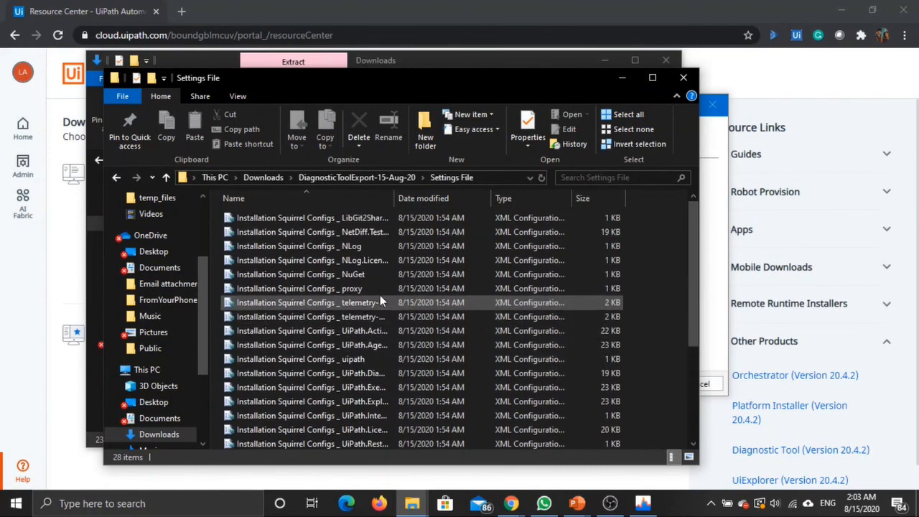
pyautogui.click(394, 178)
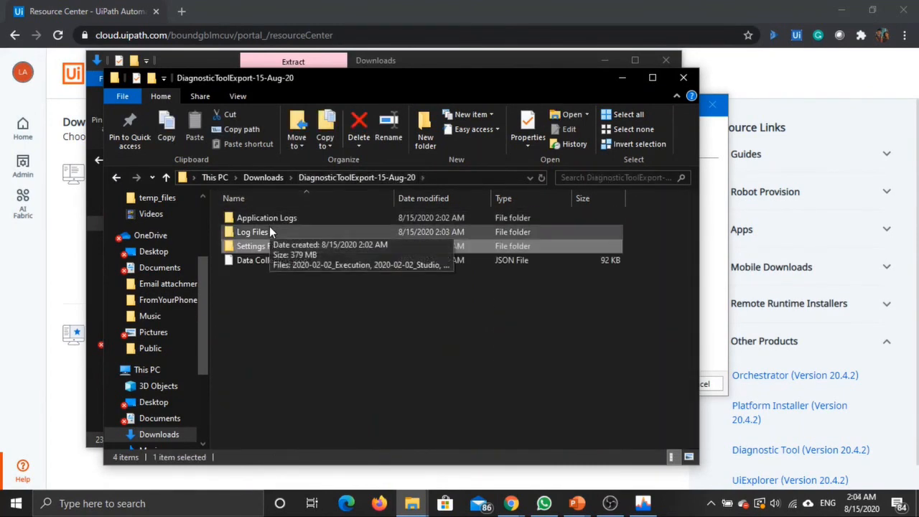
pyautogui.doubleClick(270, 232)
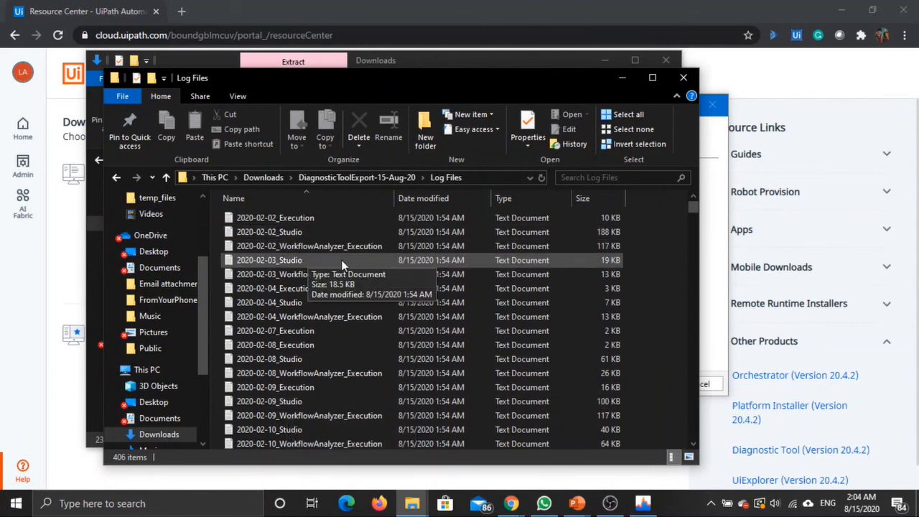
pyautogui.click(369, 177)
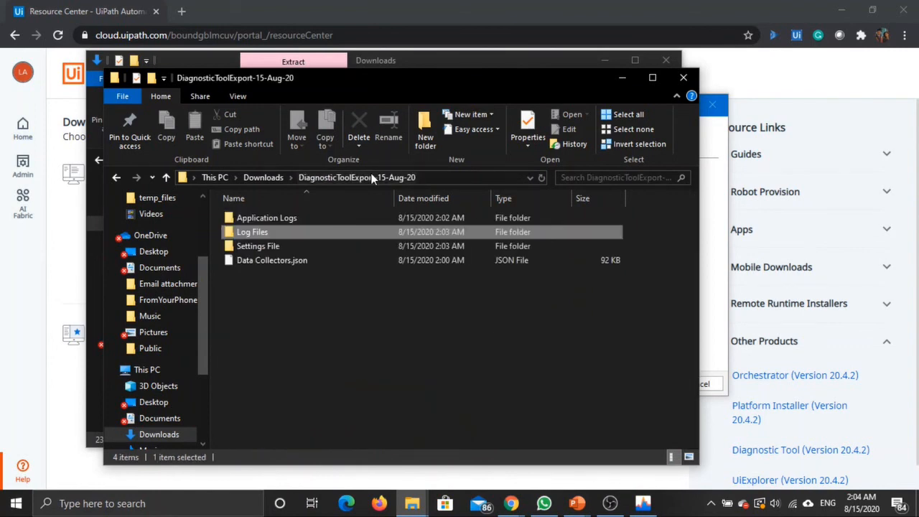
pyautogui.doubleClick(267, 218)
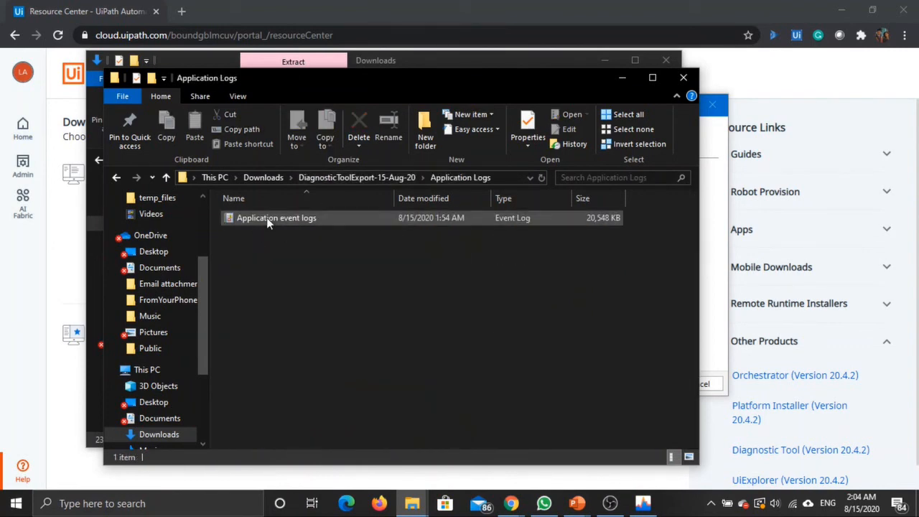